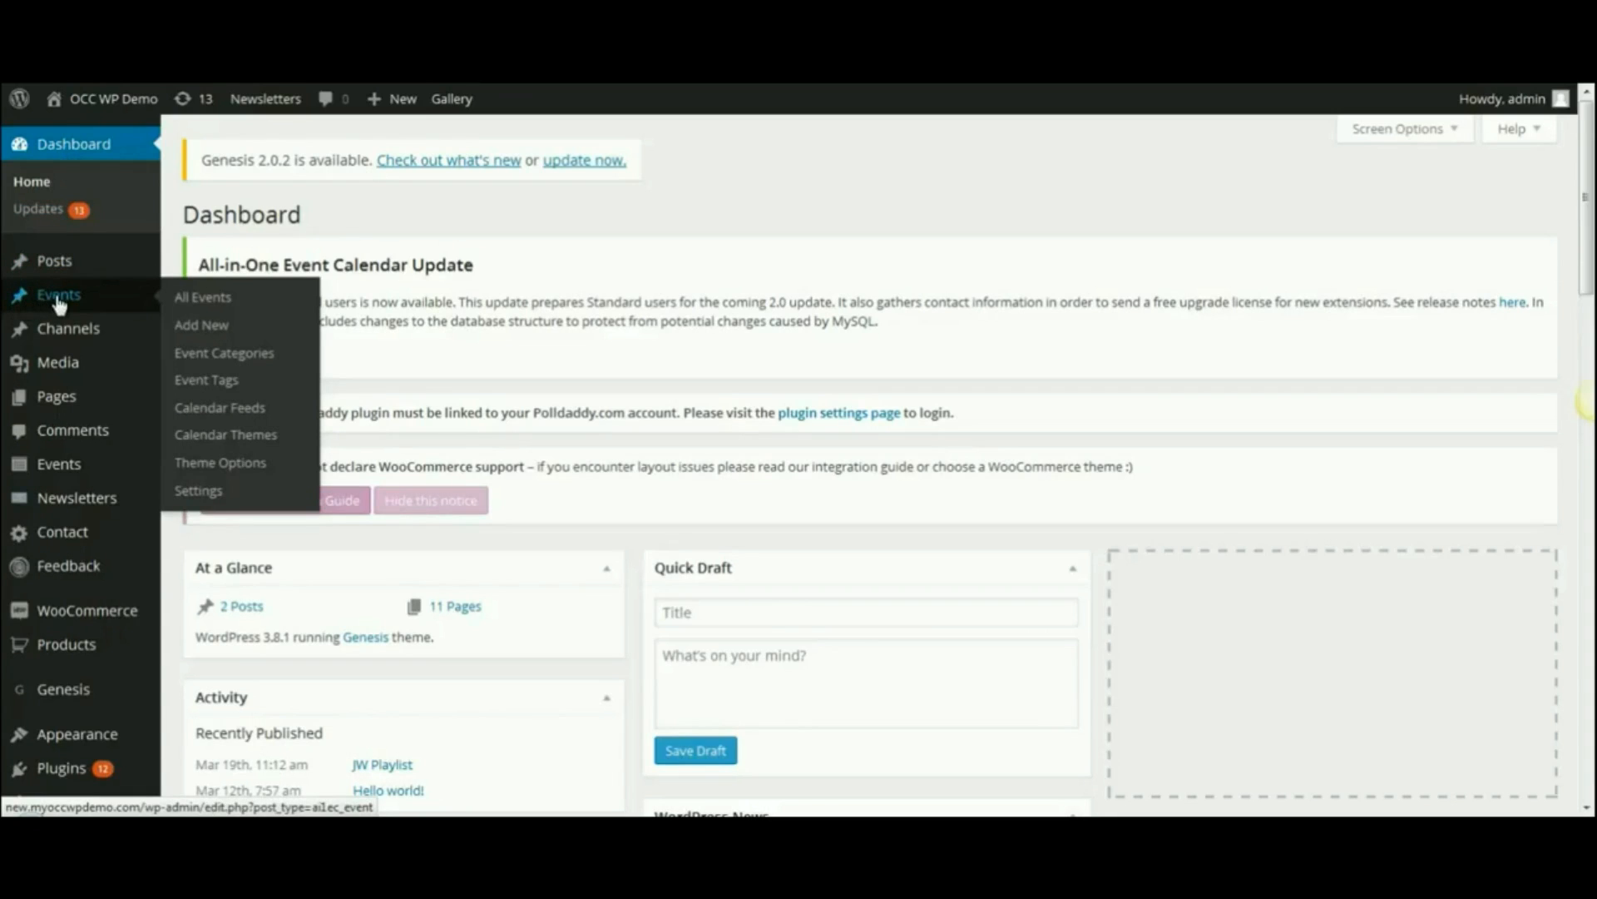
- Create a new event and enter 'Church Picnic' as its title
click(202, 334)
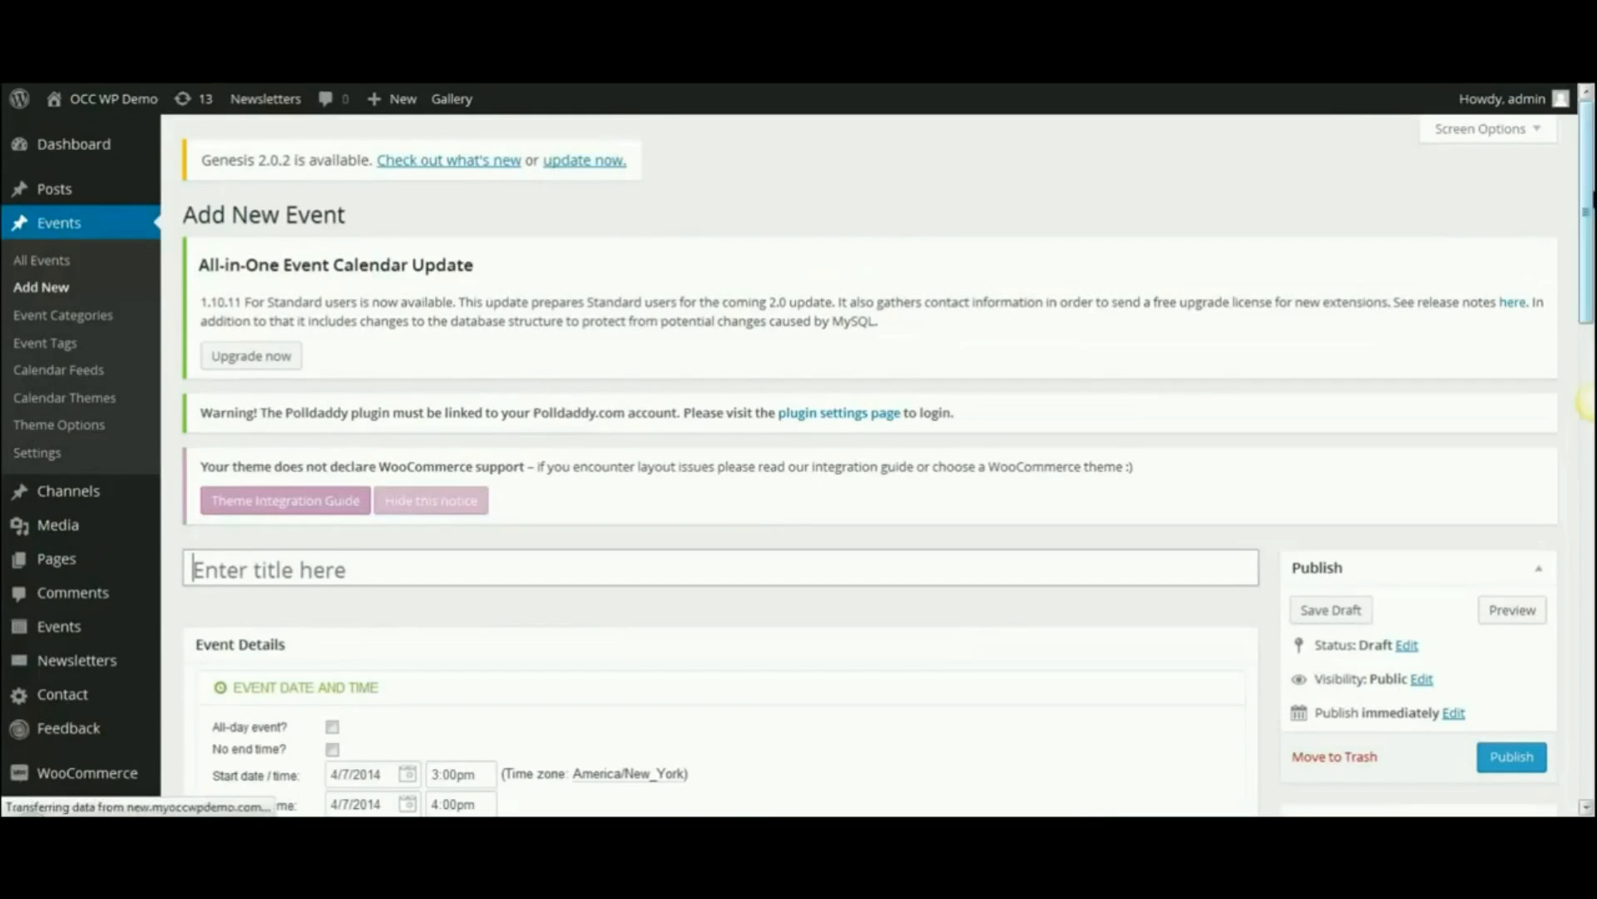
drag(1588, 221, 1589, 333)
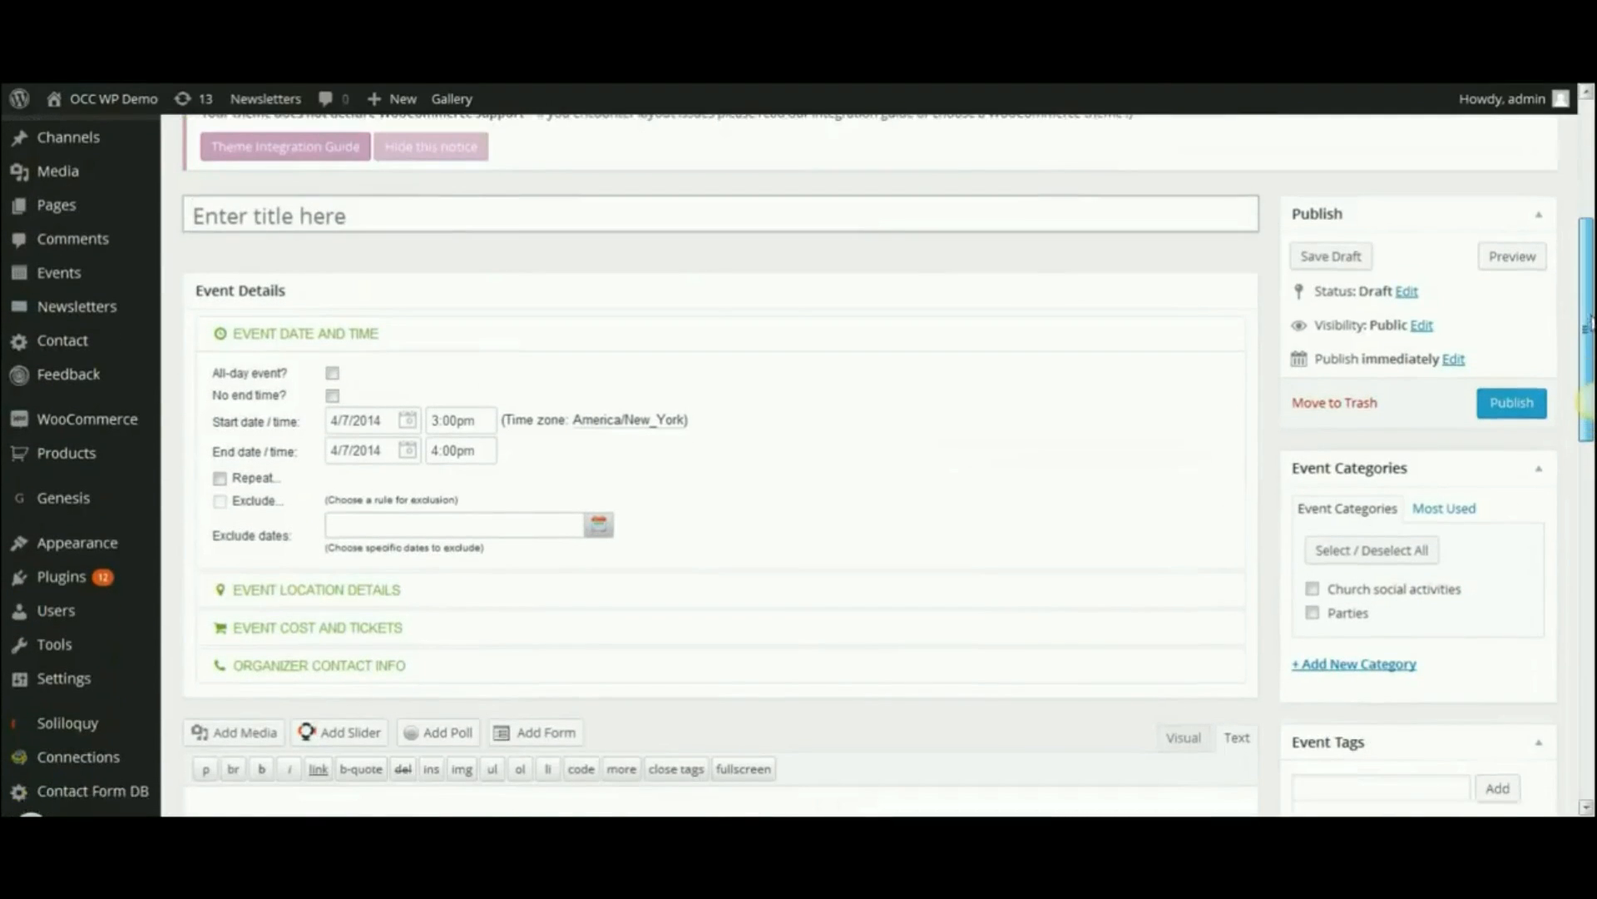
click(404, 218)
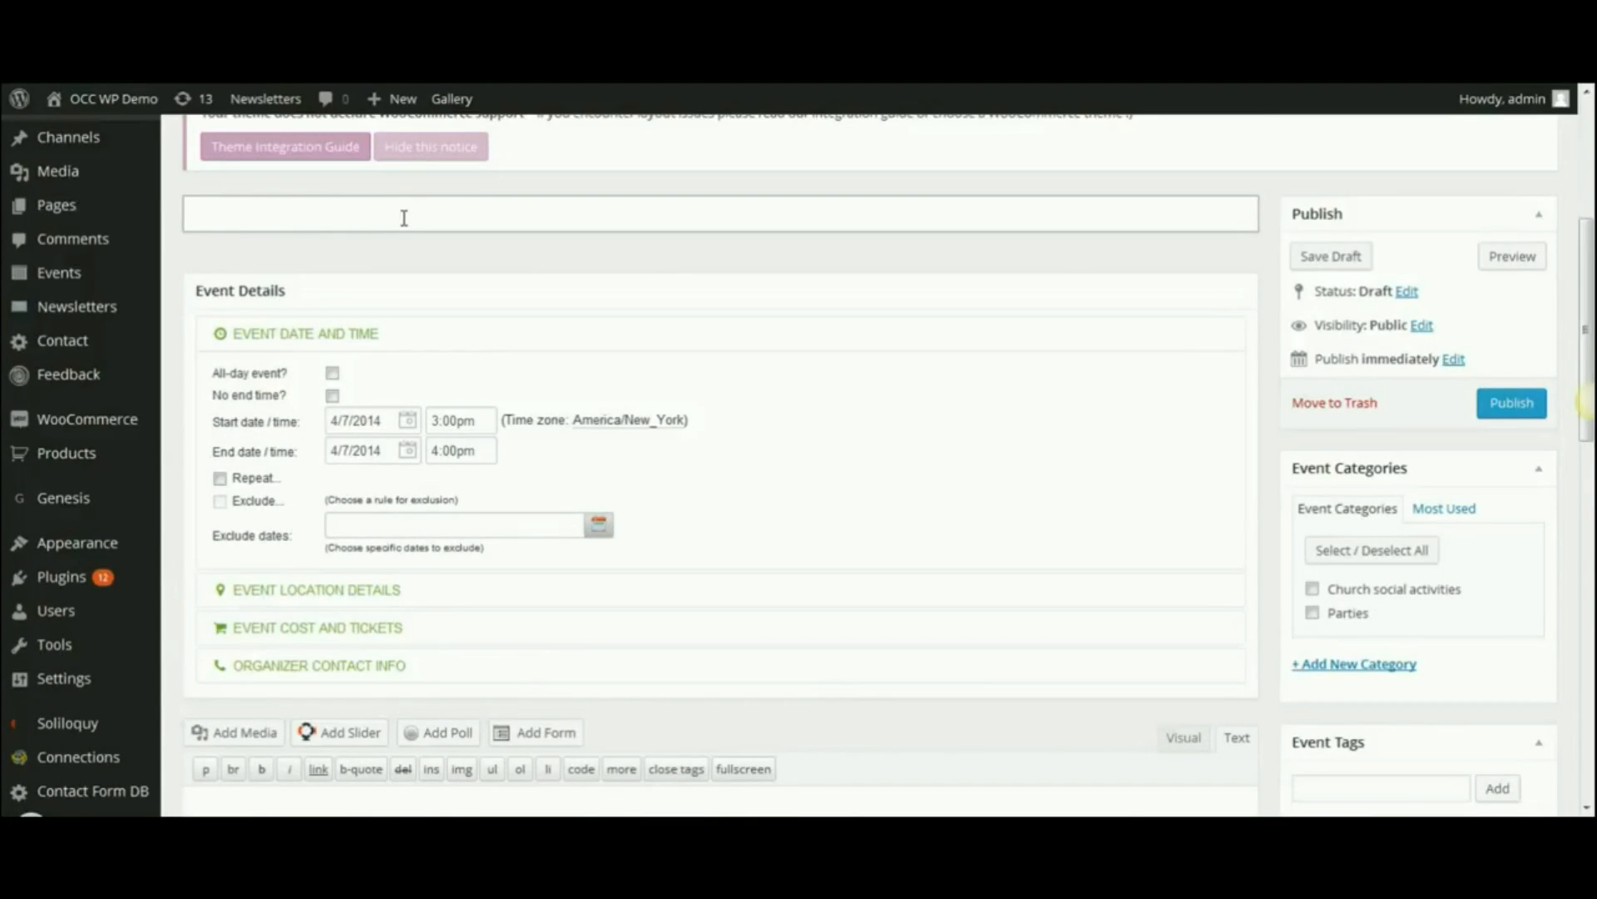
text(Church Picn)
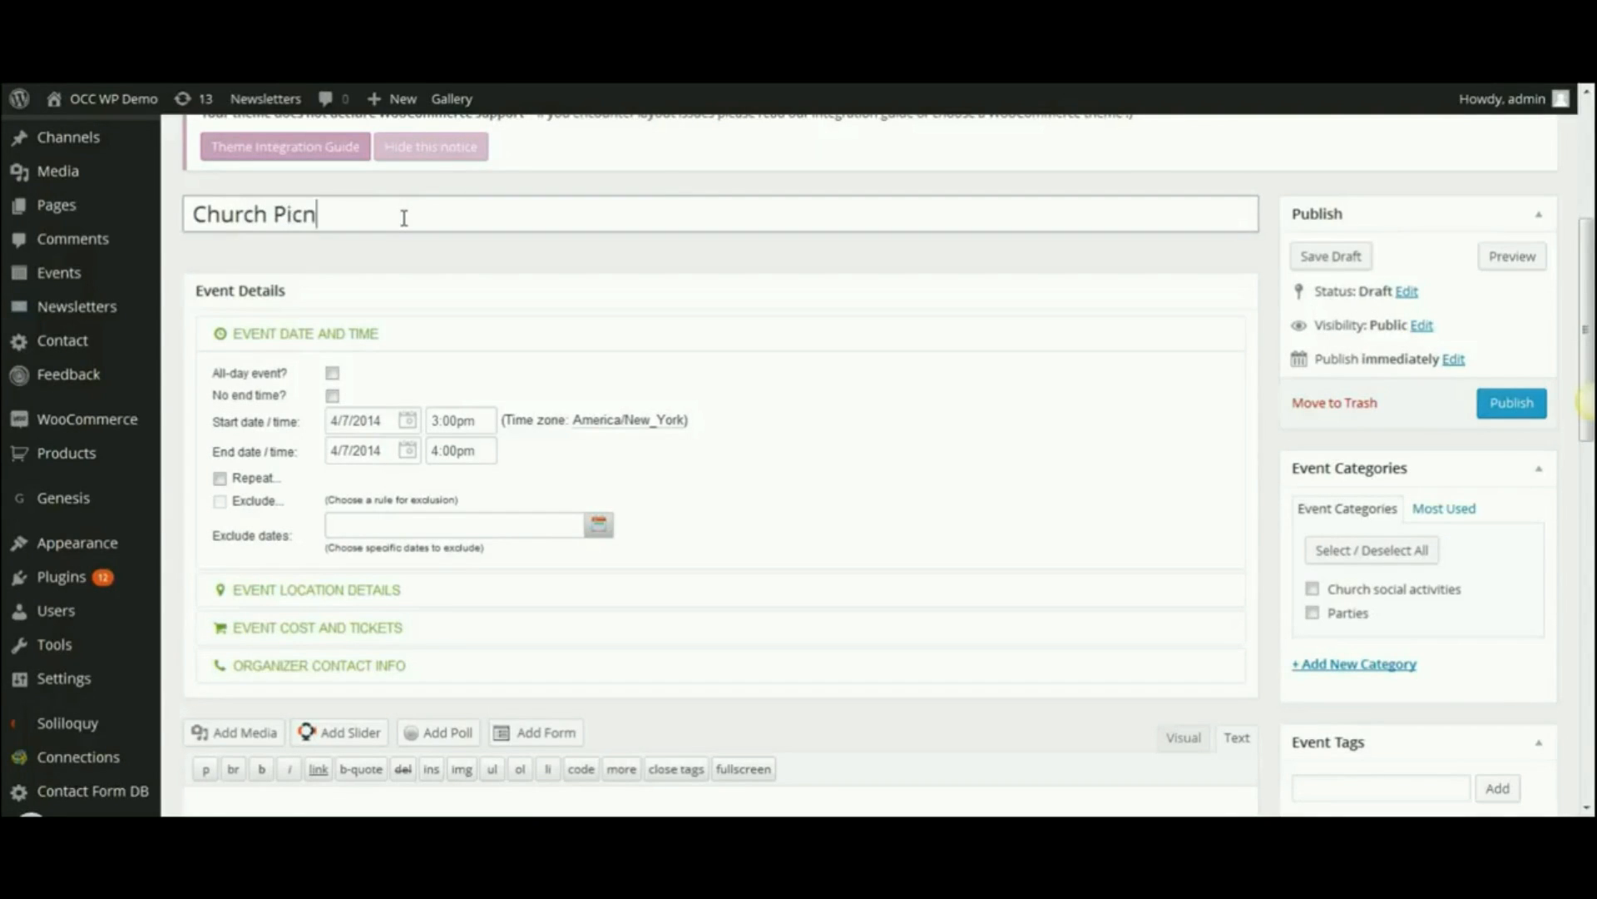
text(ic)
drag(1589, 260, 1589, 308)
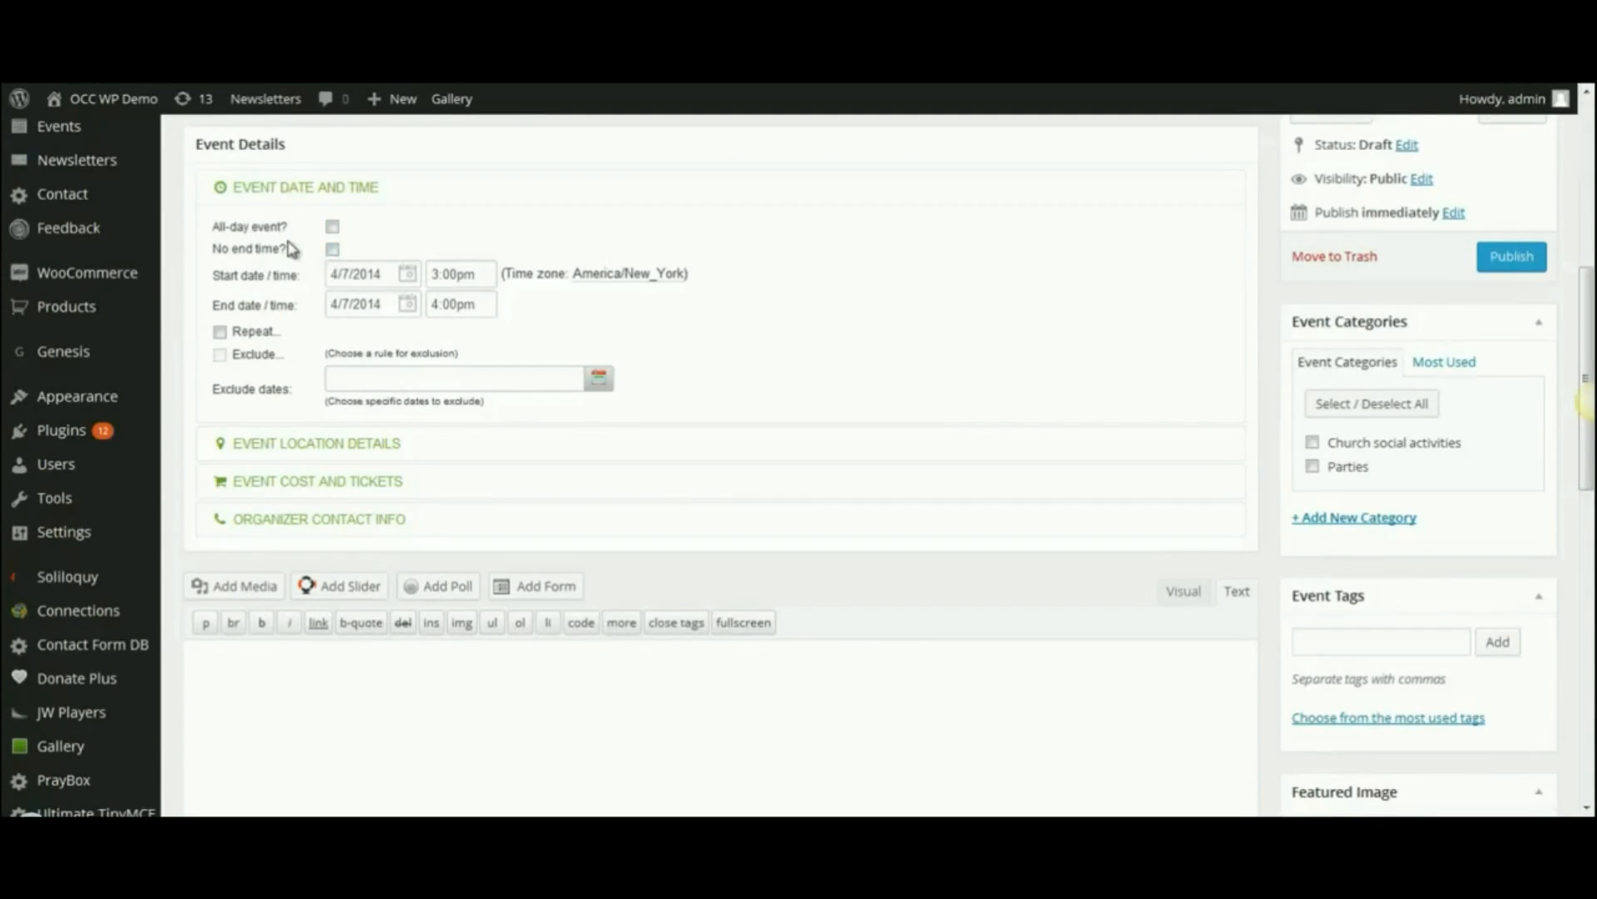
- Set the event date to April 12, 2014, from 12:00pm to 2:00pm
click(391, 273)
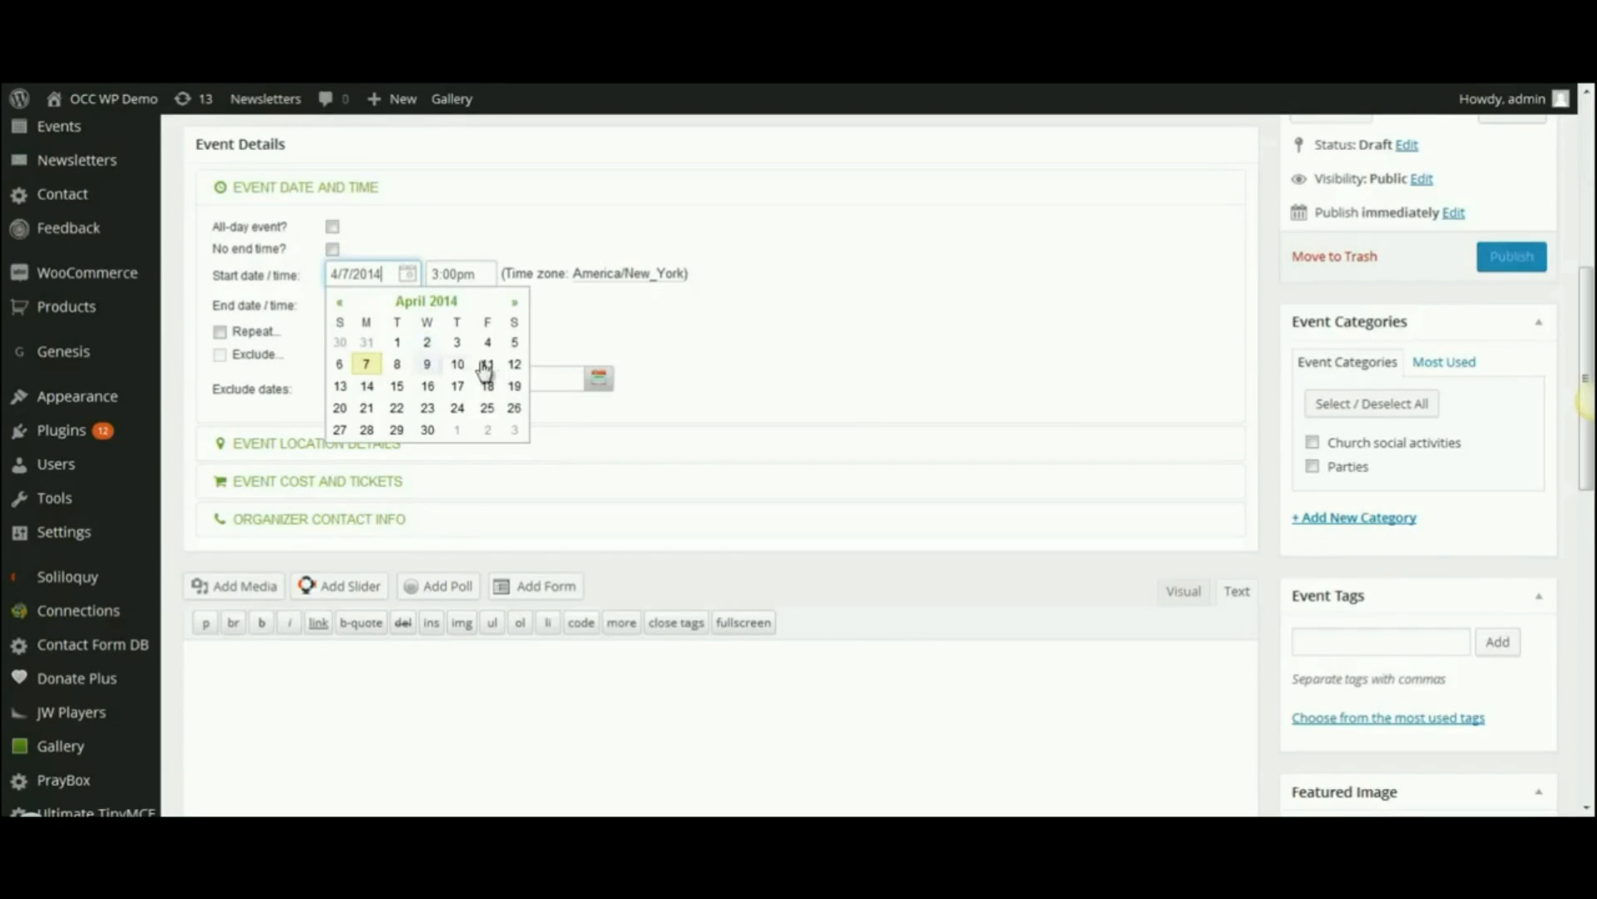
click(514, 366)
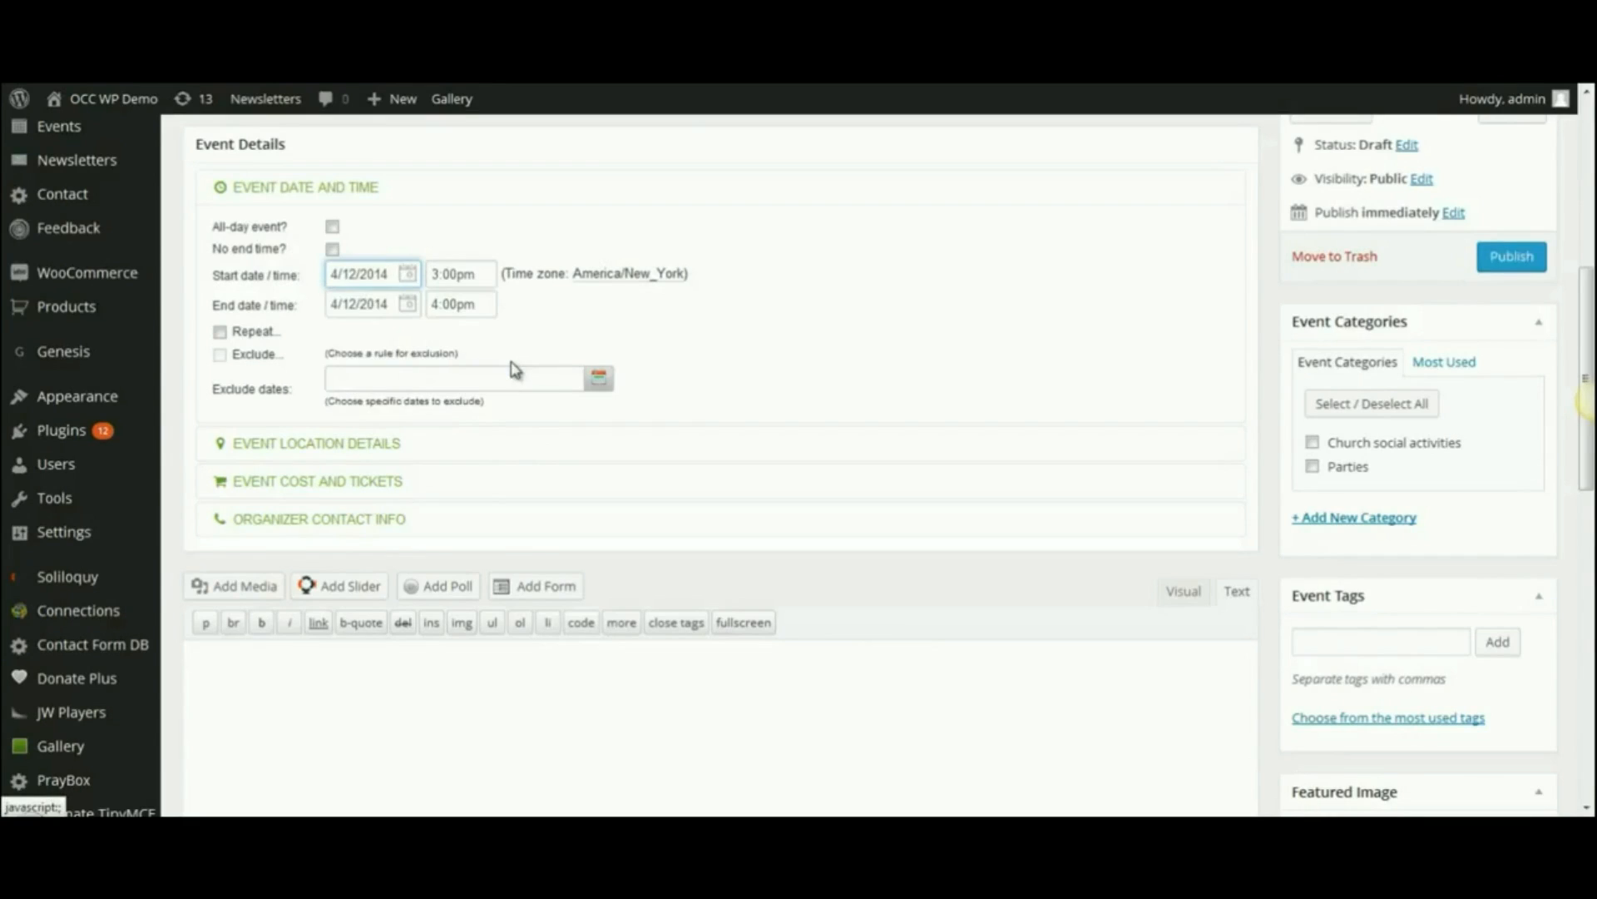
click(482, 274)
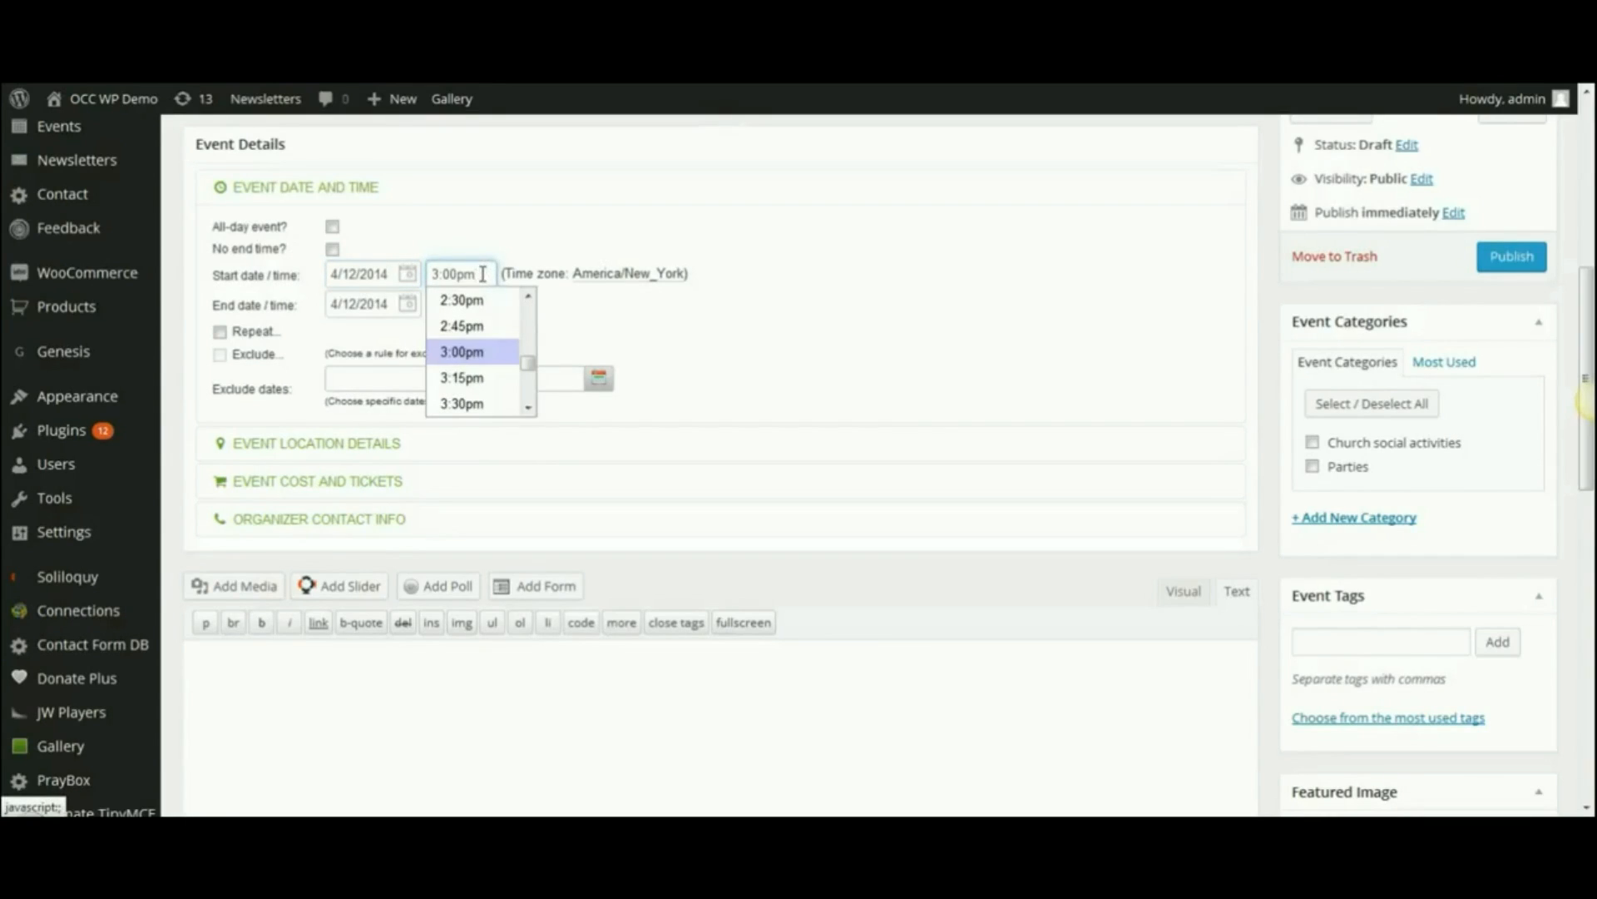
click(529, 301)
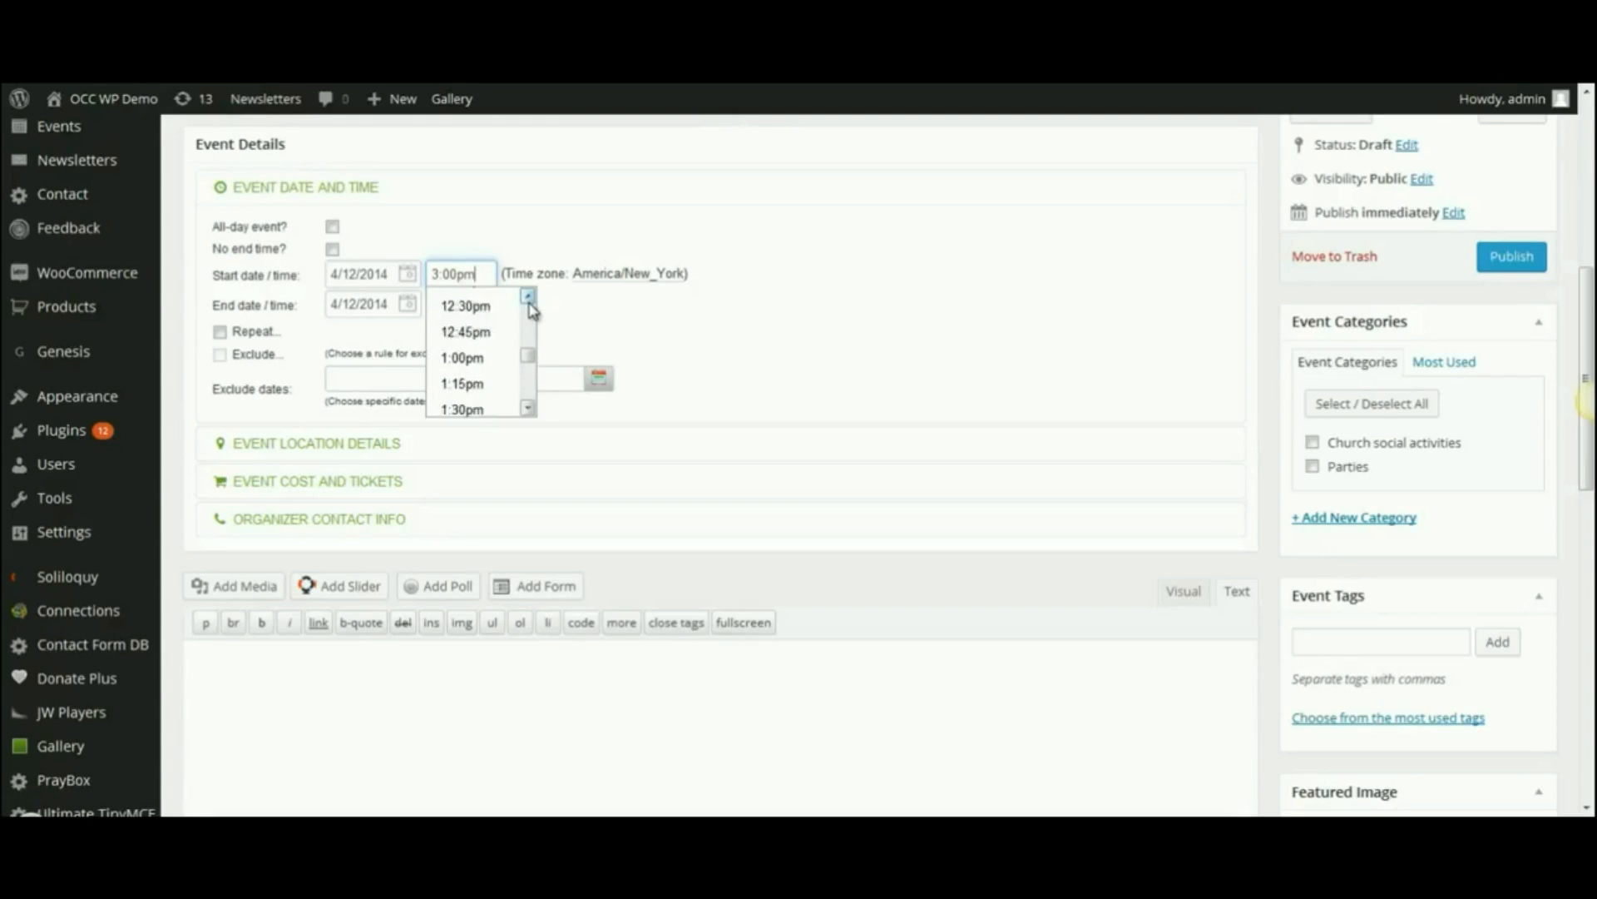
click(485, 330)
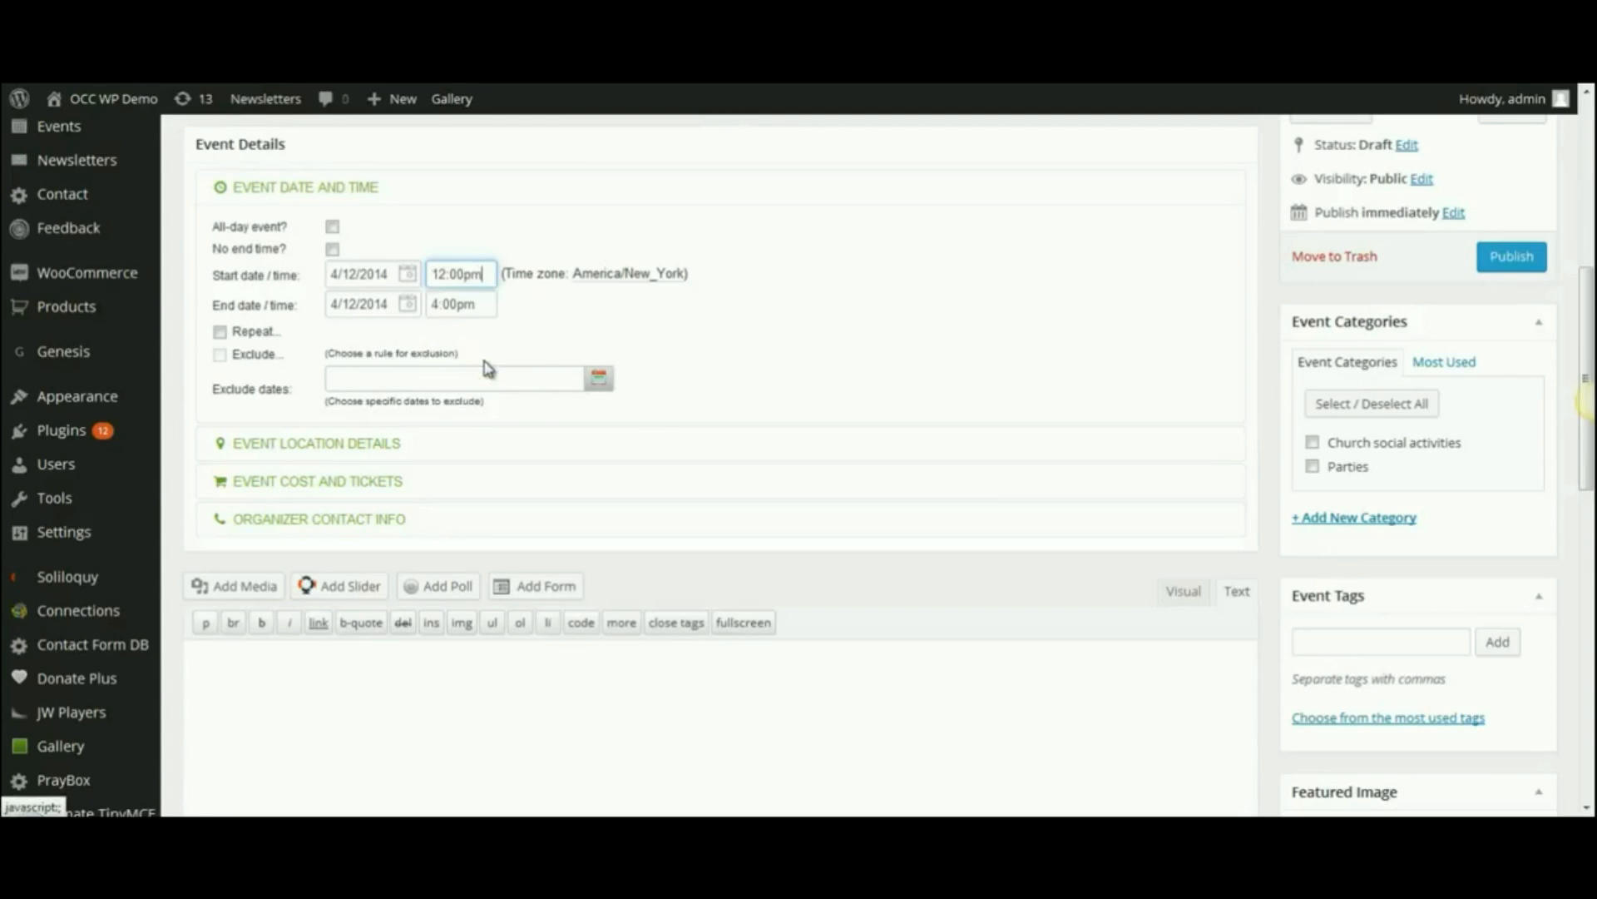
click(478, 304)
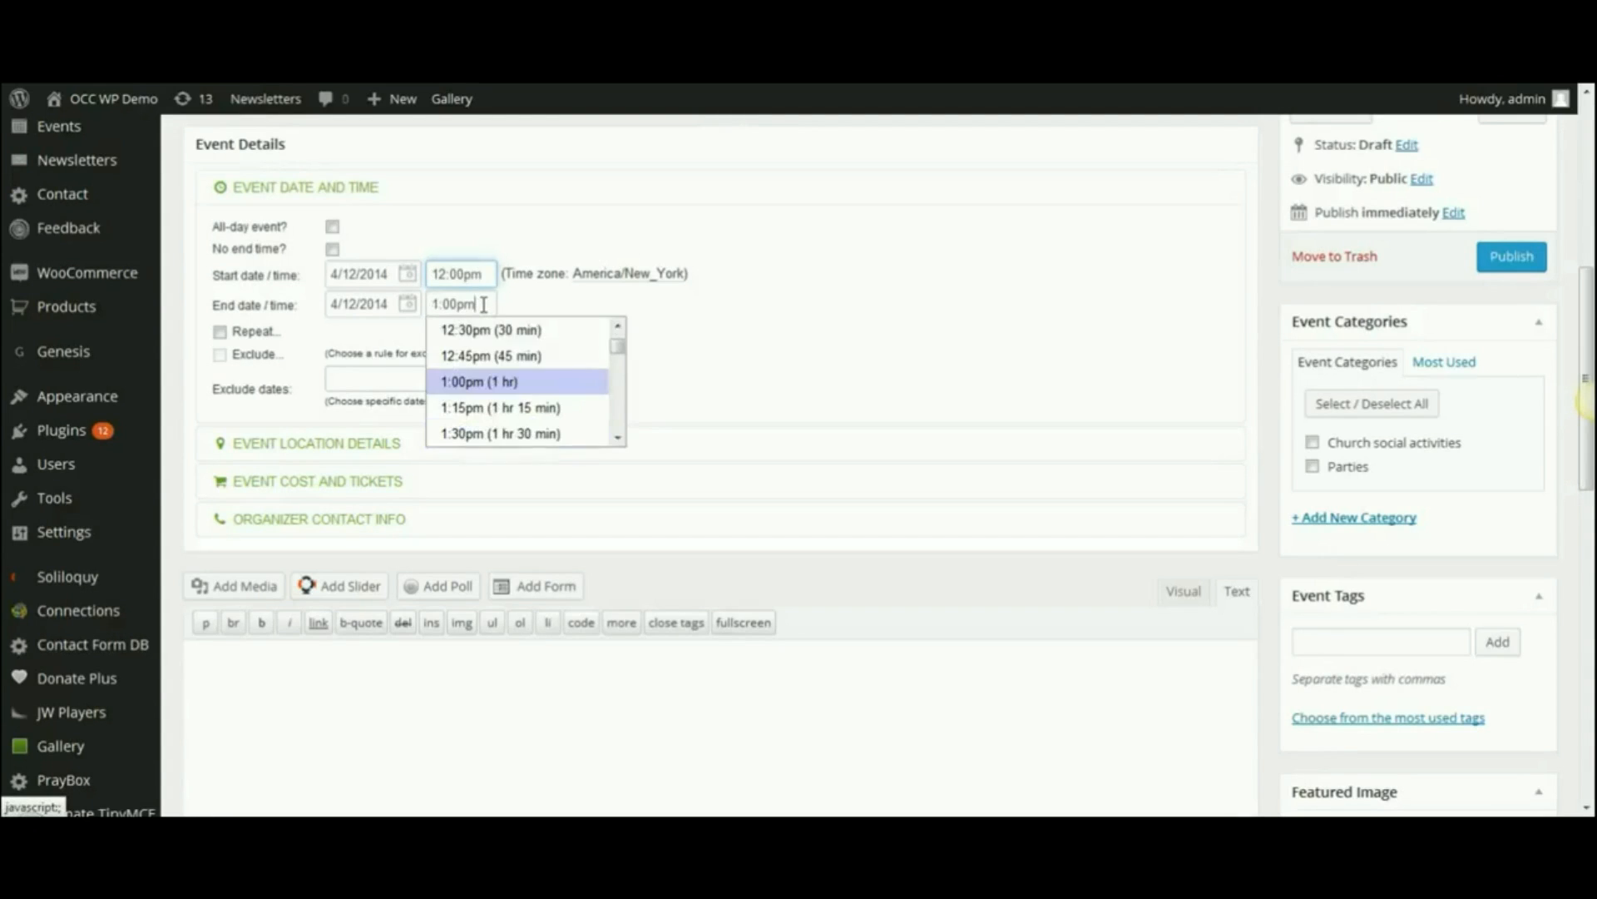
click(621, 438)
click(621, 439)
click(515, 396)
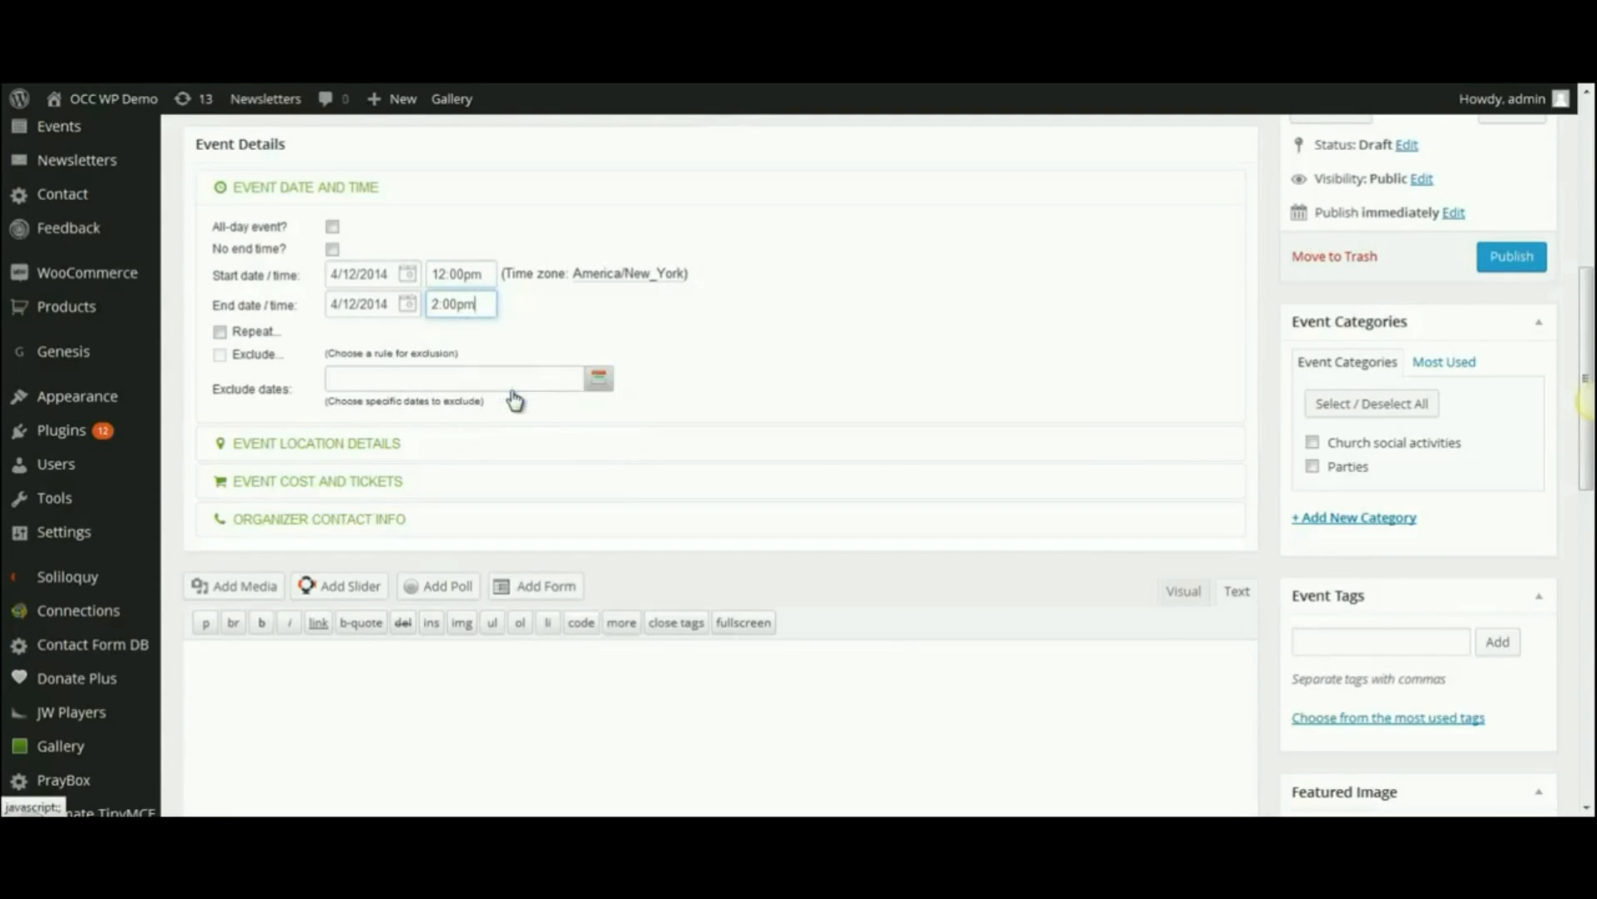
- Turn on Repeat and apply a monthly rule on the 2nd Saturday of the month
click(221, 334)
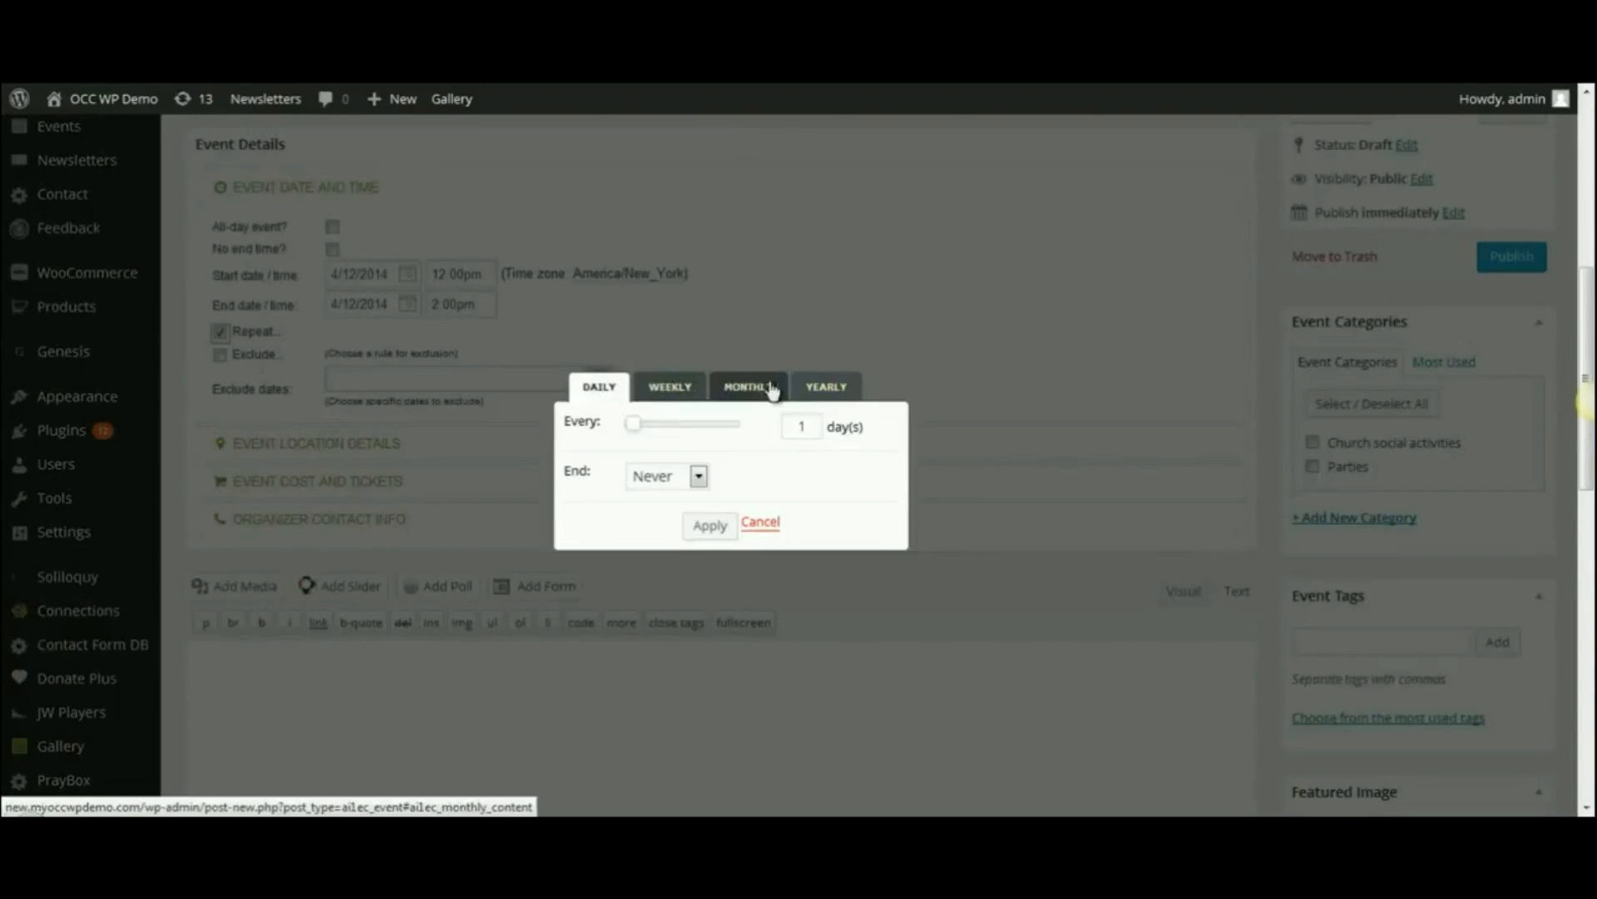
click(745, 393)
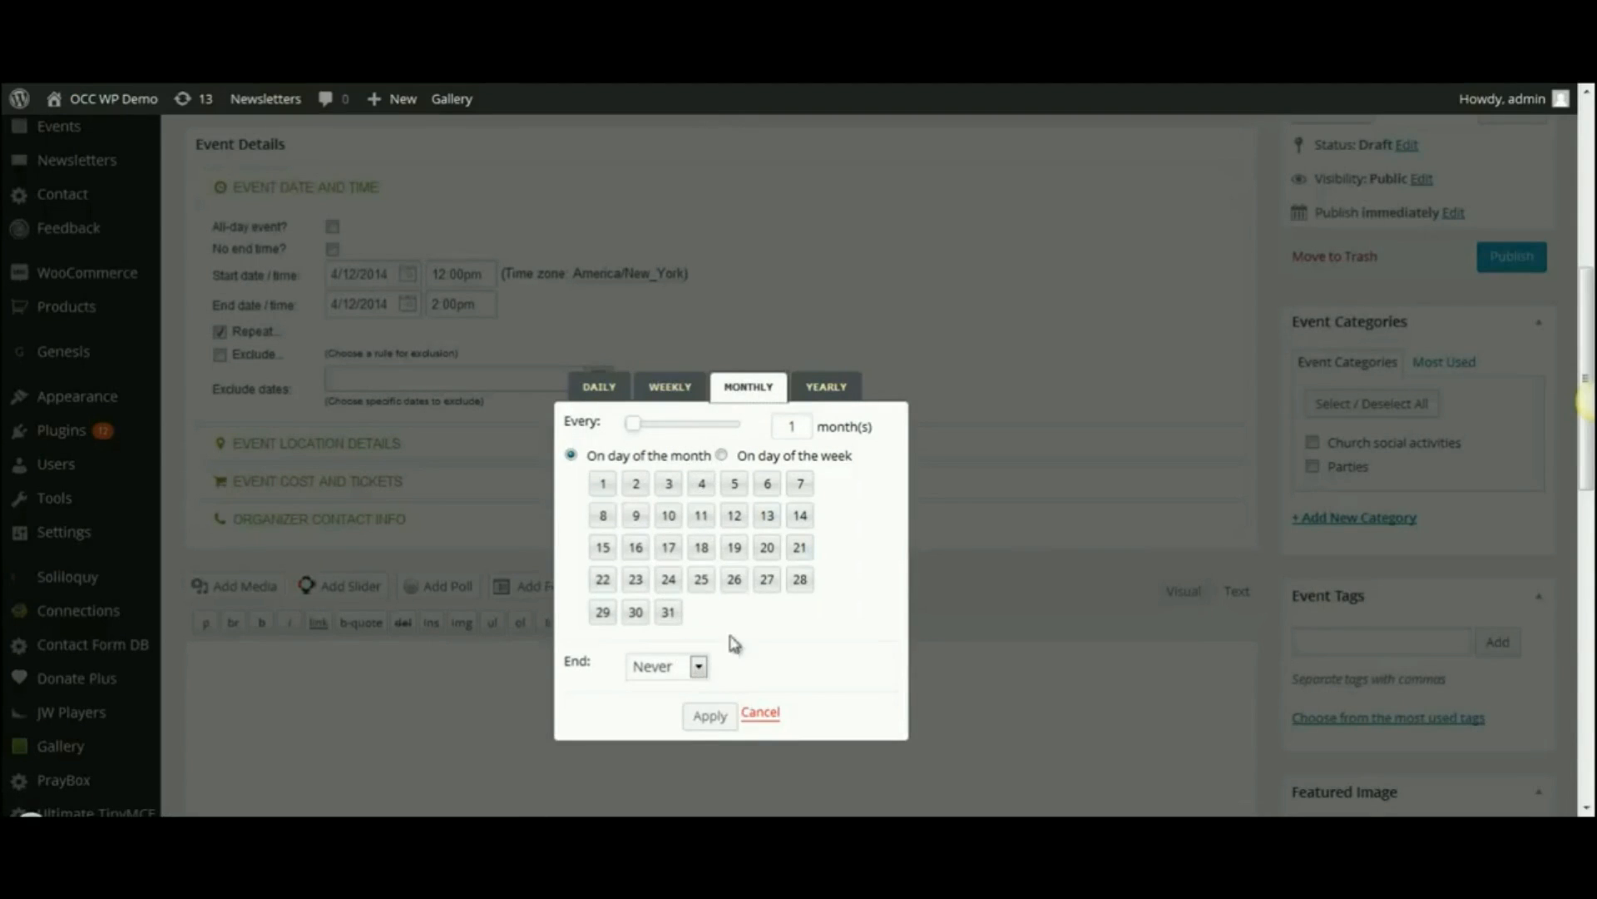
click(720, 455)
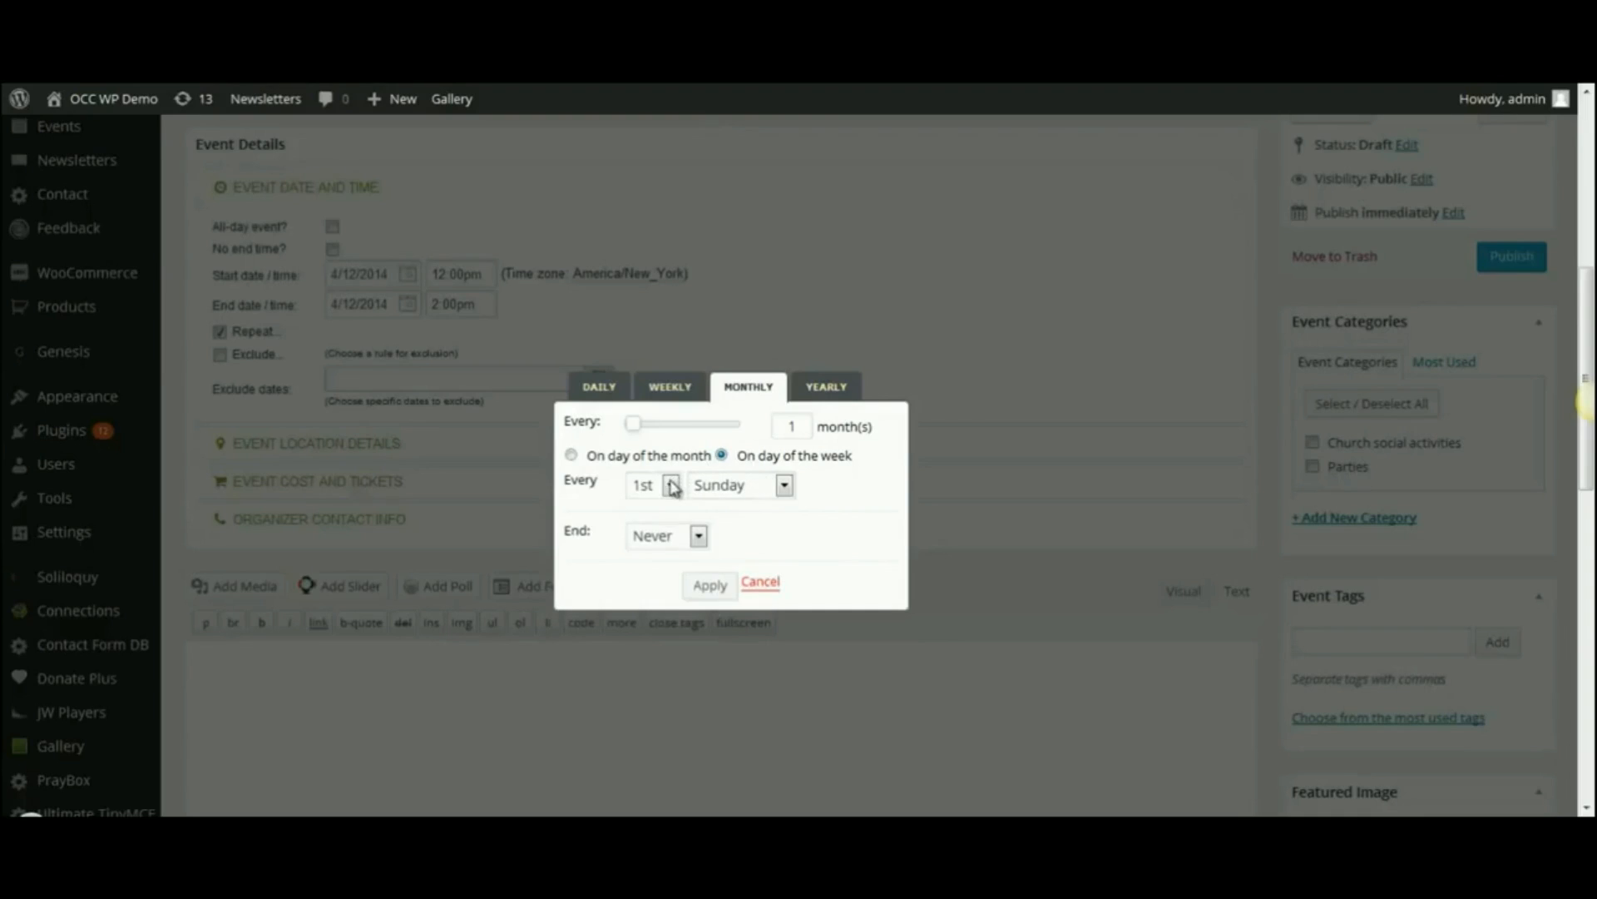
click(671, 486)
click(657, 529)
click(785, 486)
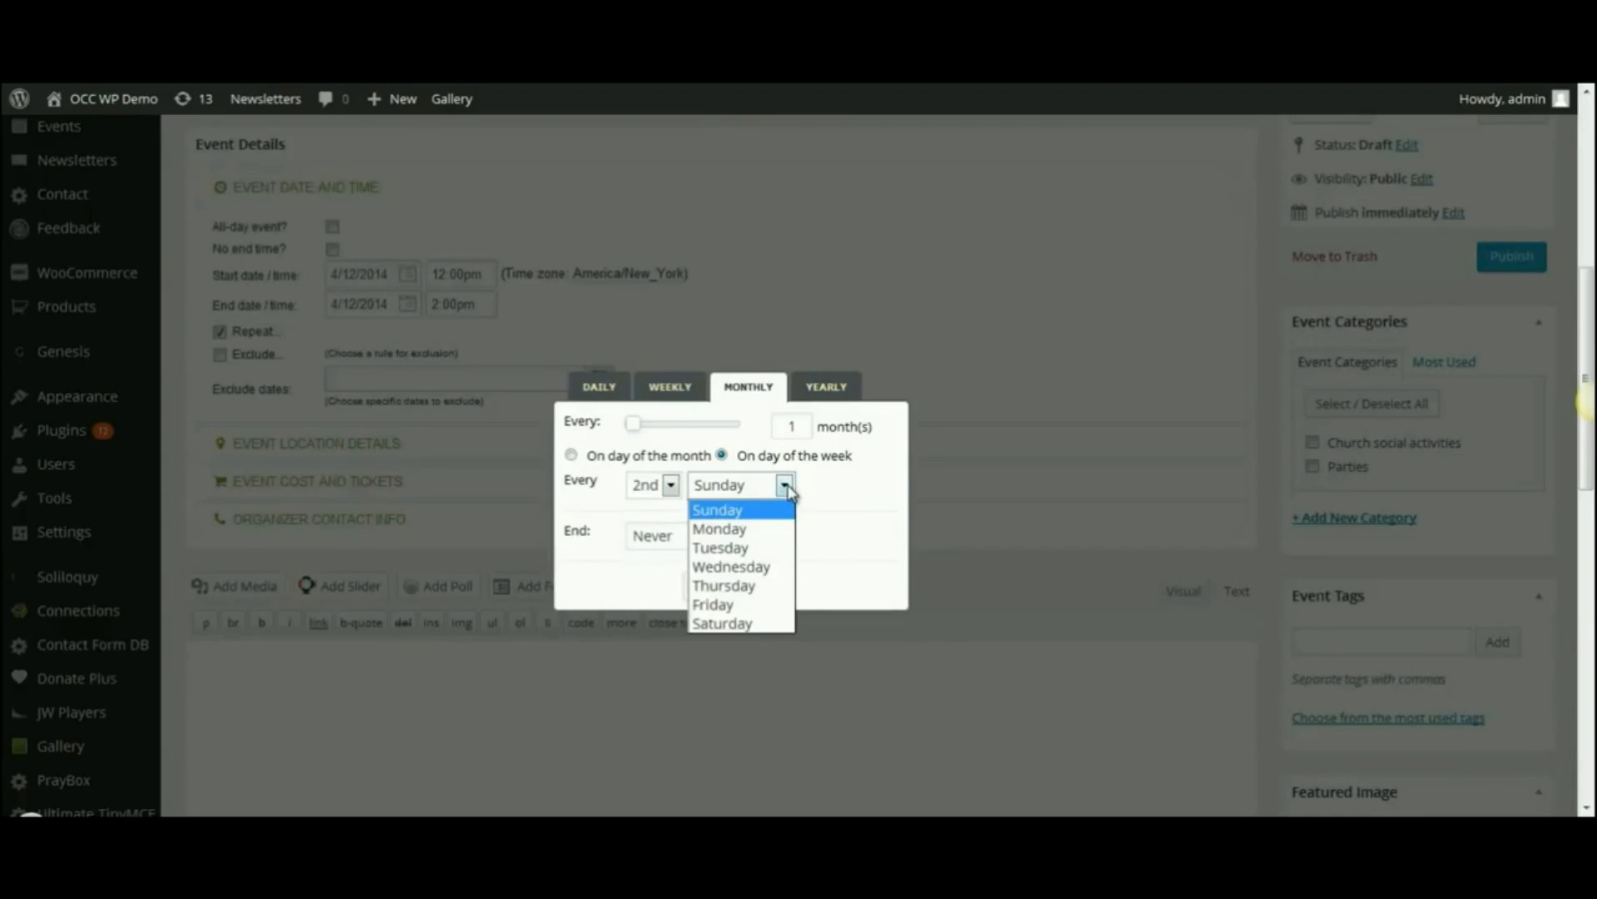
click(724, 623)
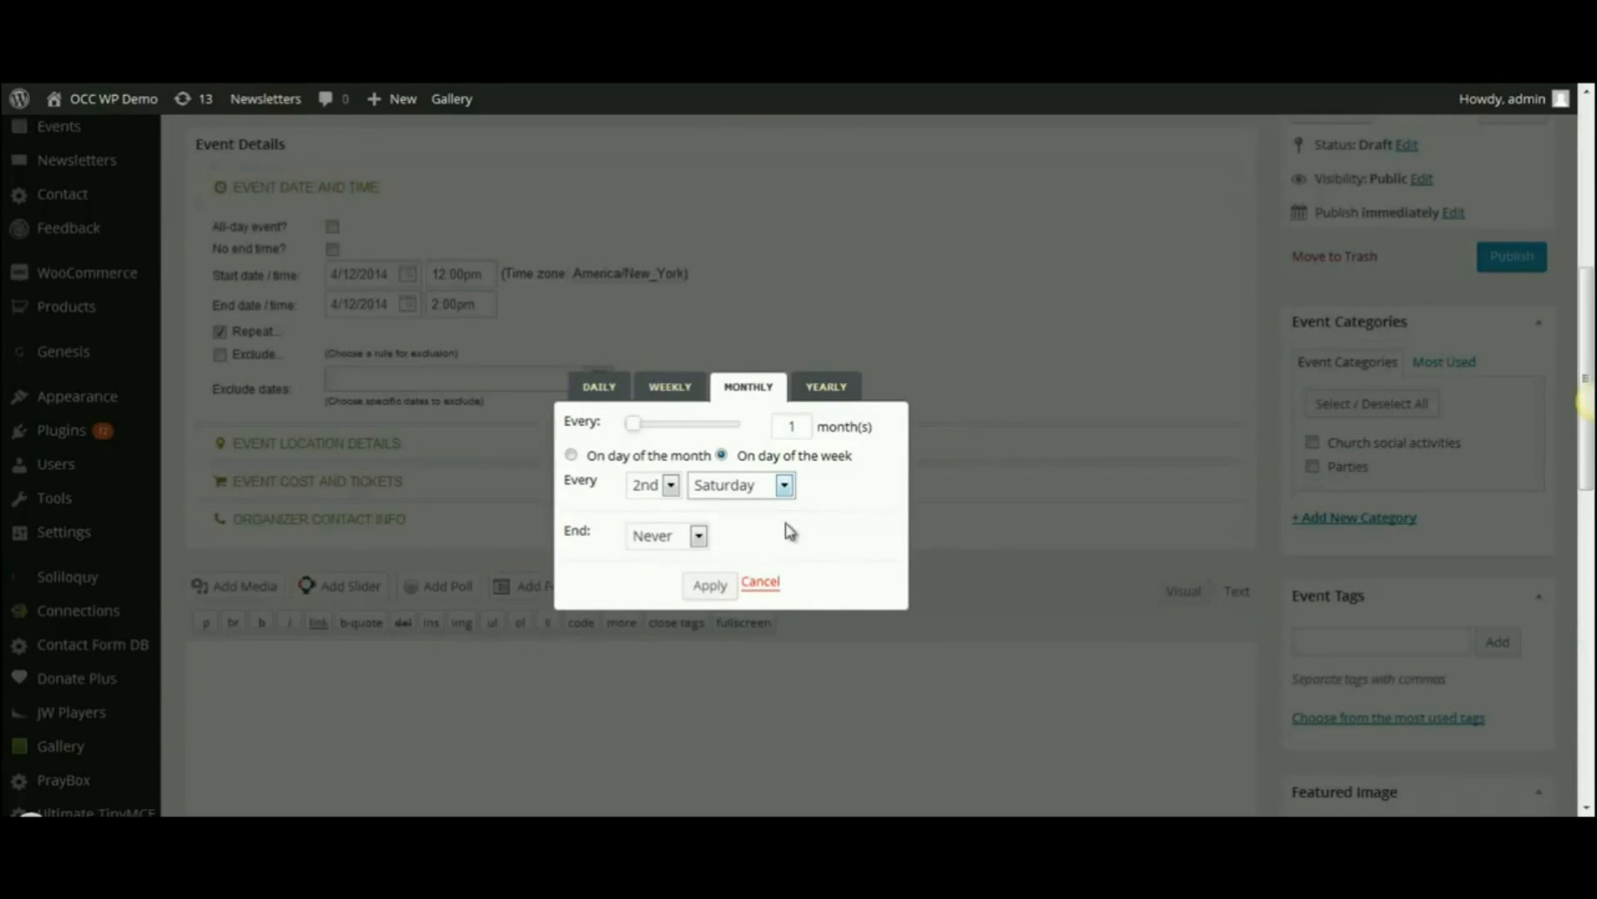
click(711, 587)
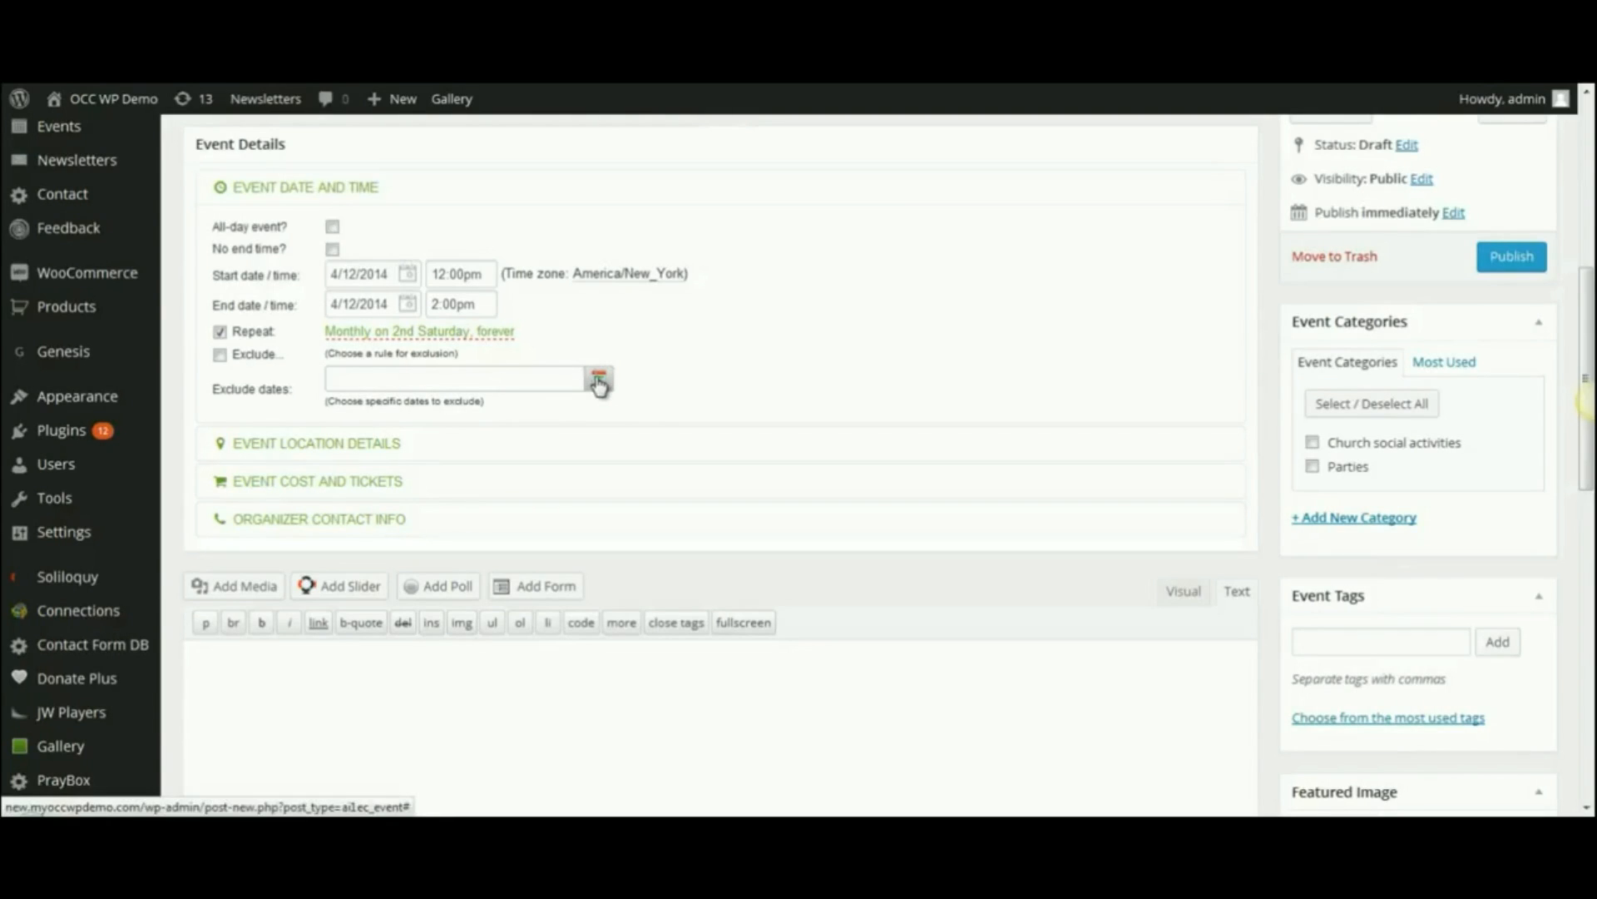
- Enter 'Church campus' as the venue, add its street address, and enable Show Google Map
click(248, 453)
click(372, 271)
text(Chur)
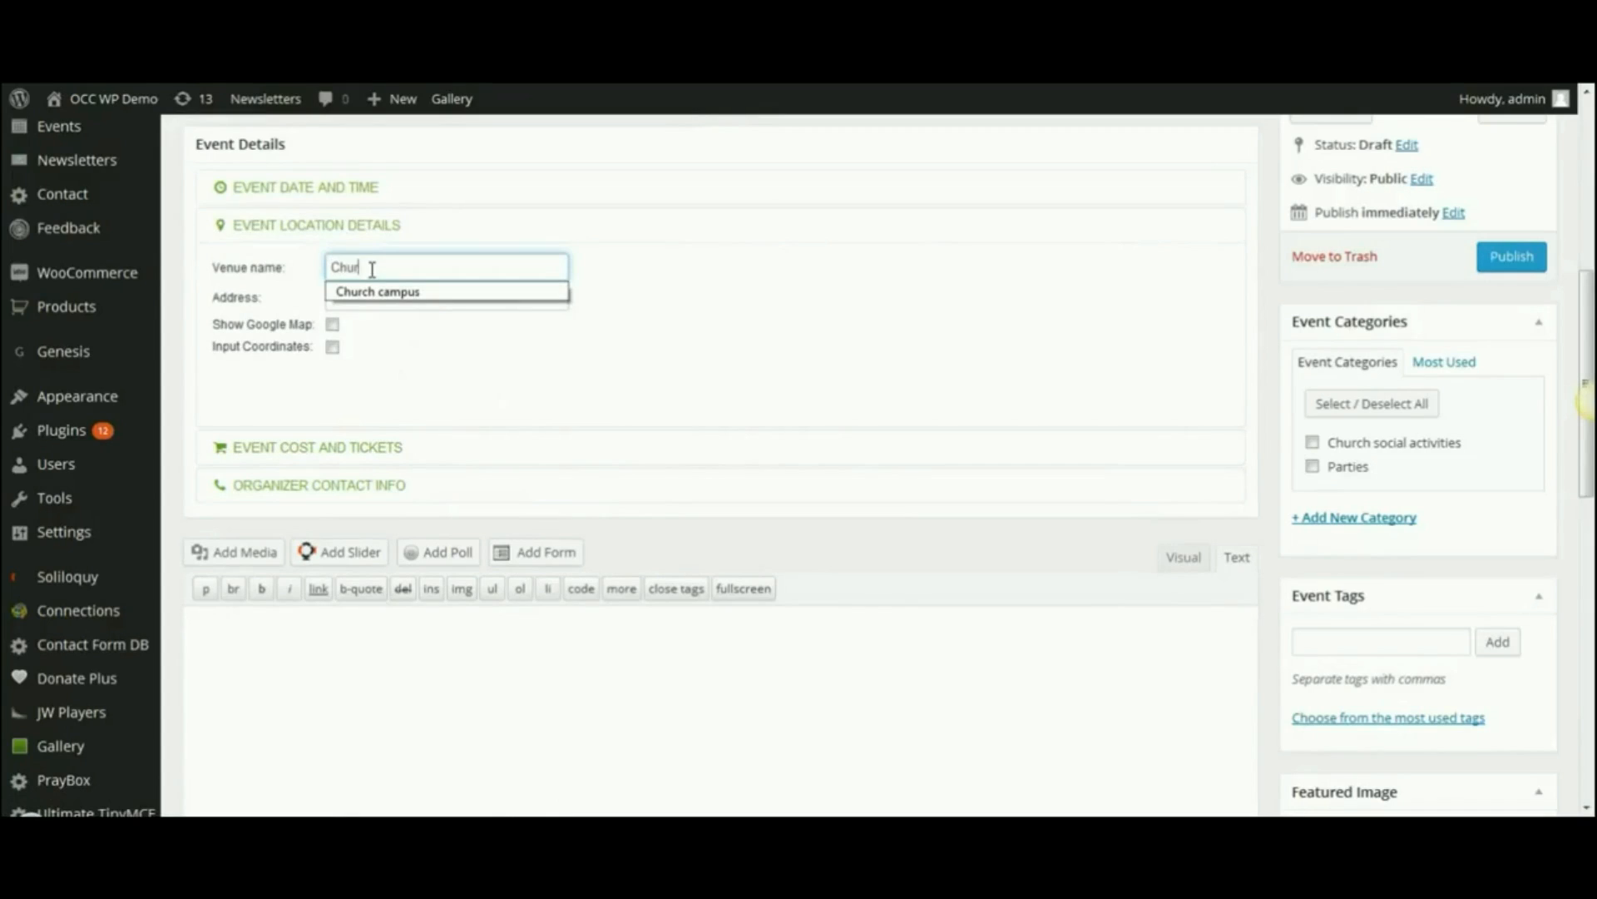
text(ch campus)
click(378, 292)
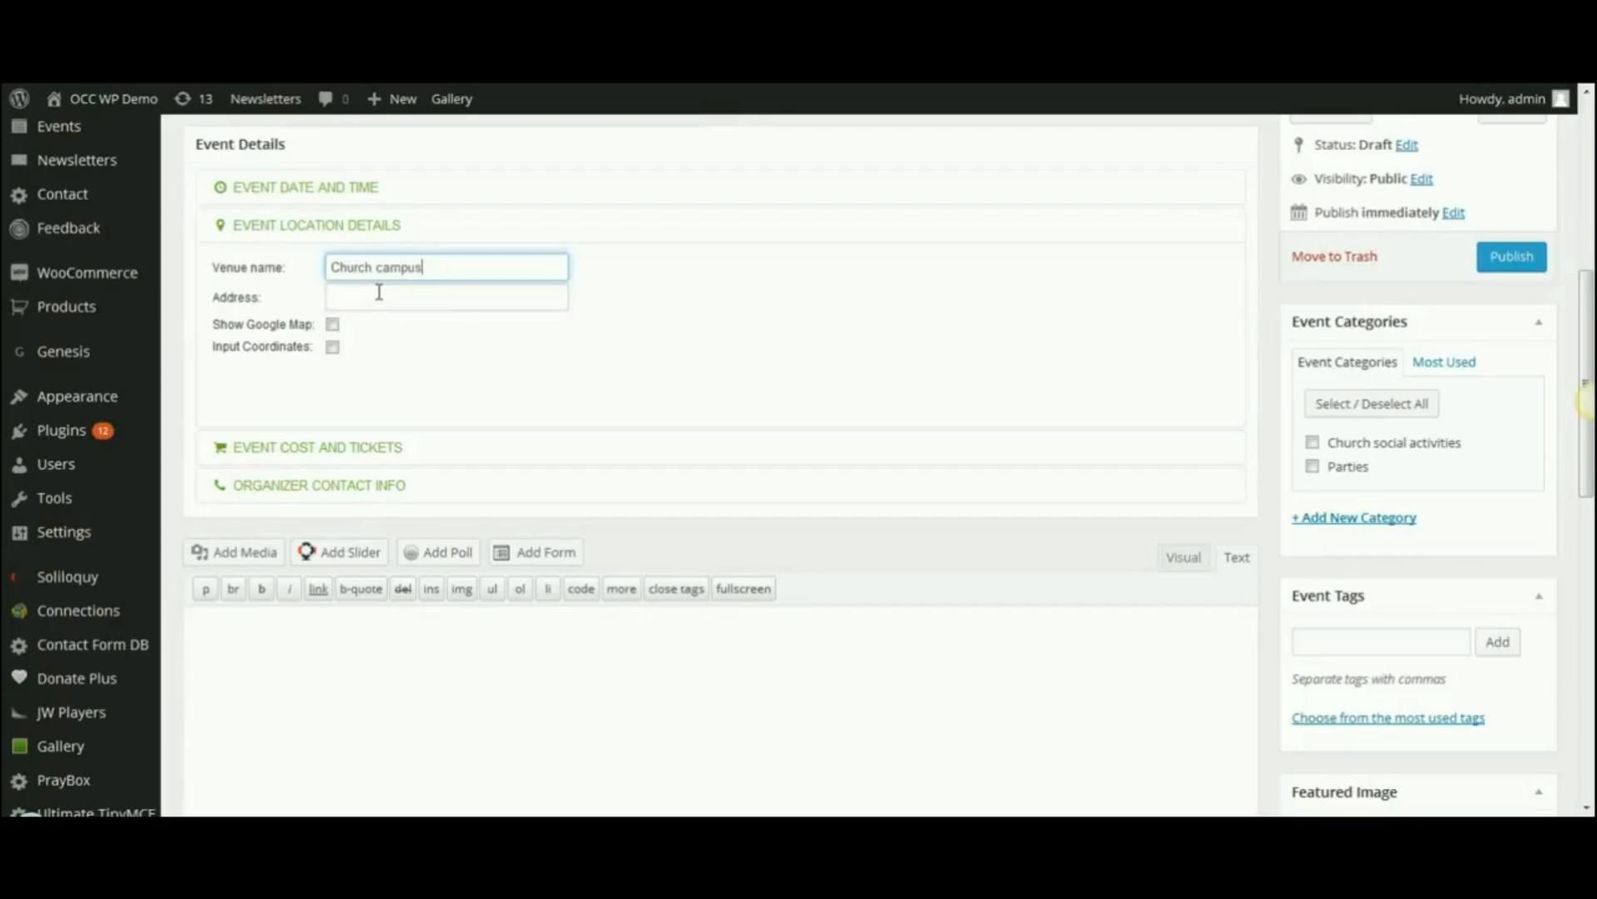
click(370, 295)
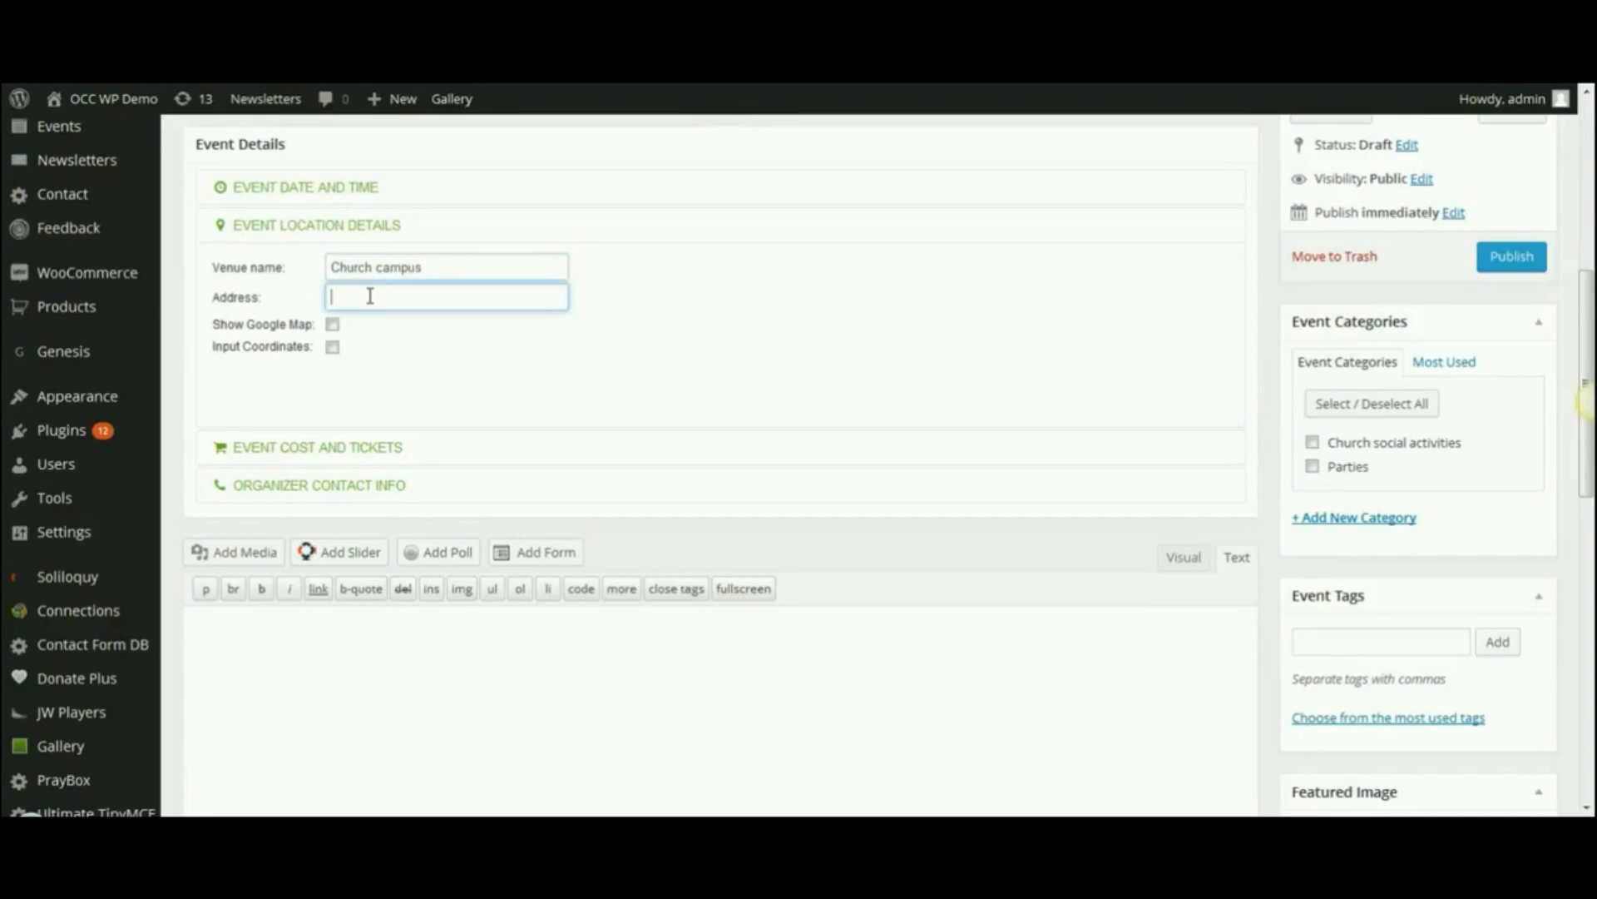
text(987 Main Street, Anytown FL)
click(333, 326)
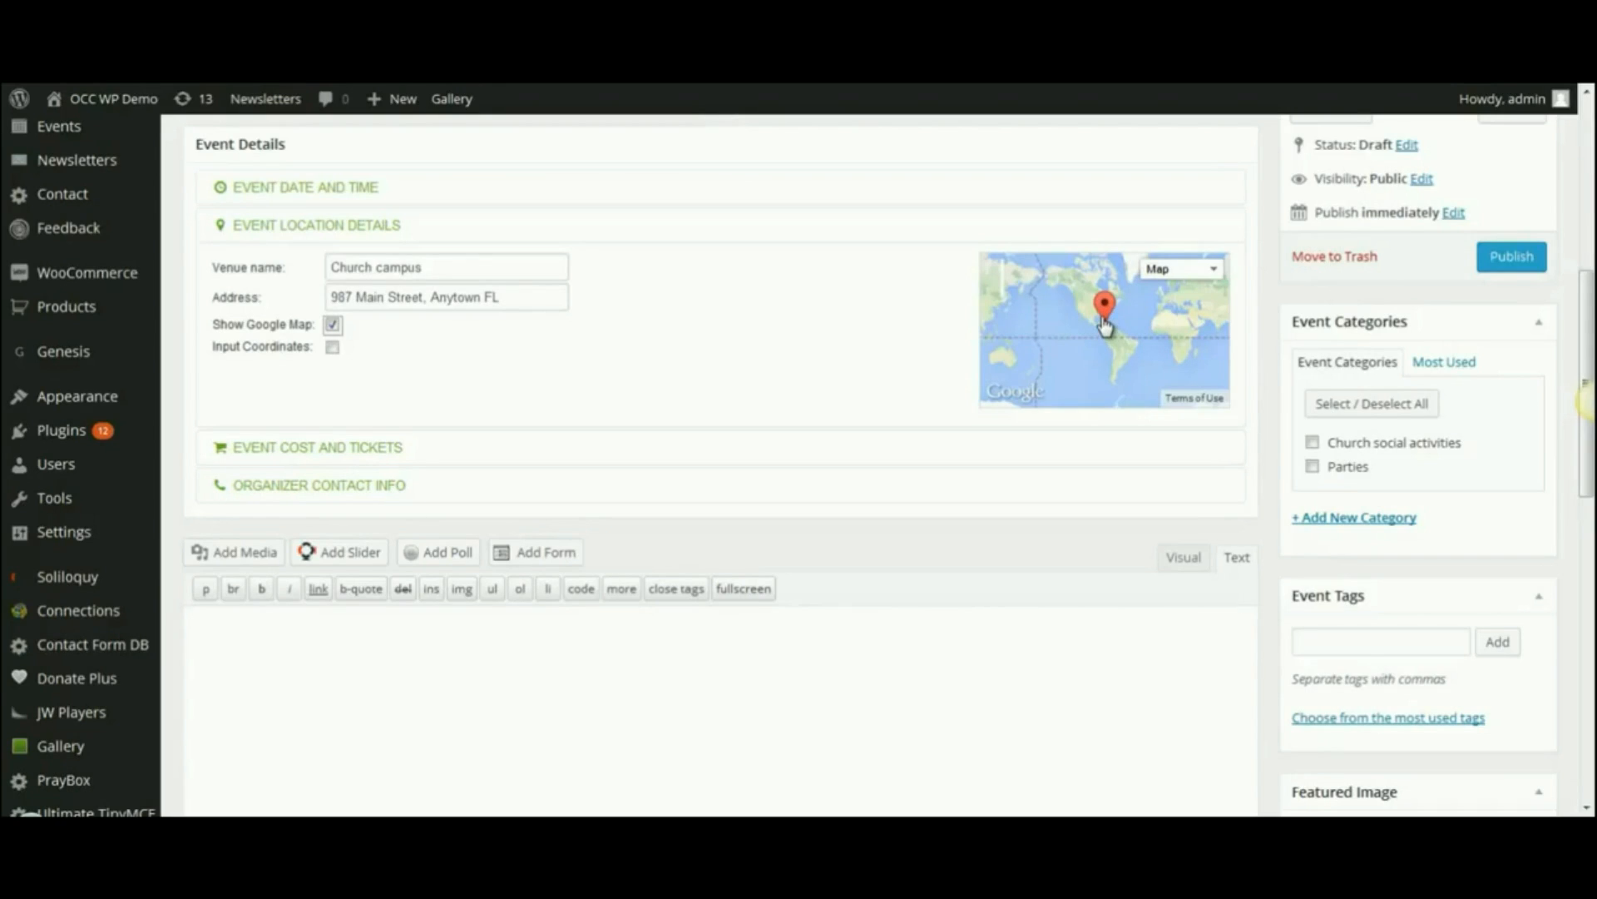
- Enter '$4 per person or $15 for a family of four' in the Cost field
click(244, 452)
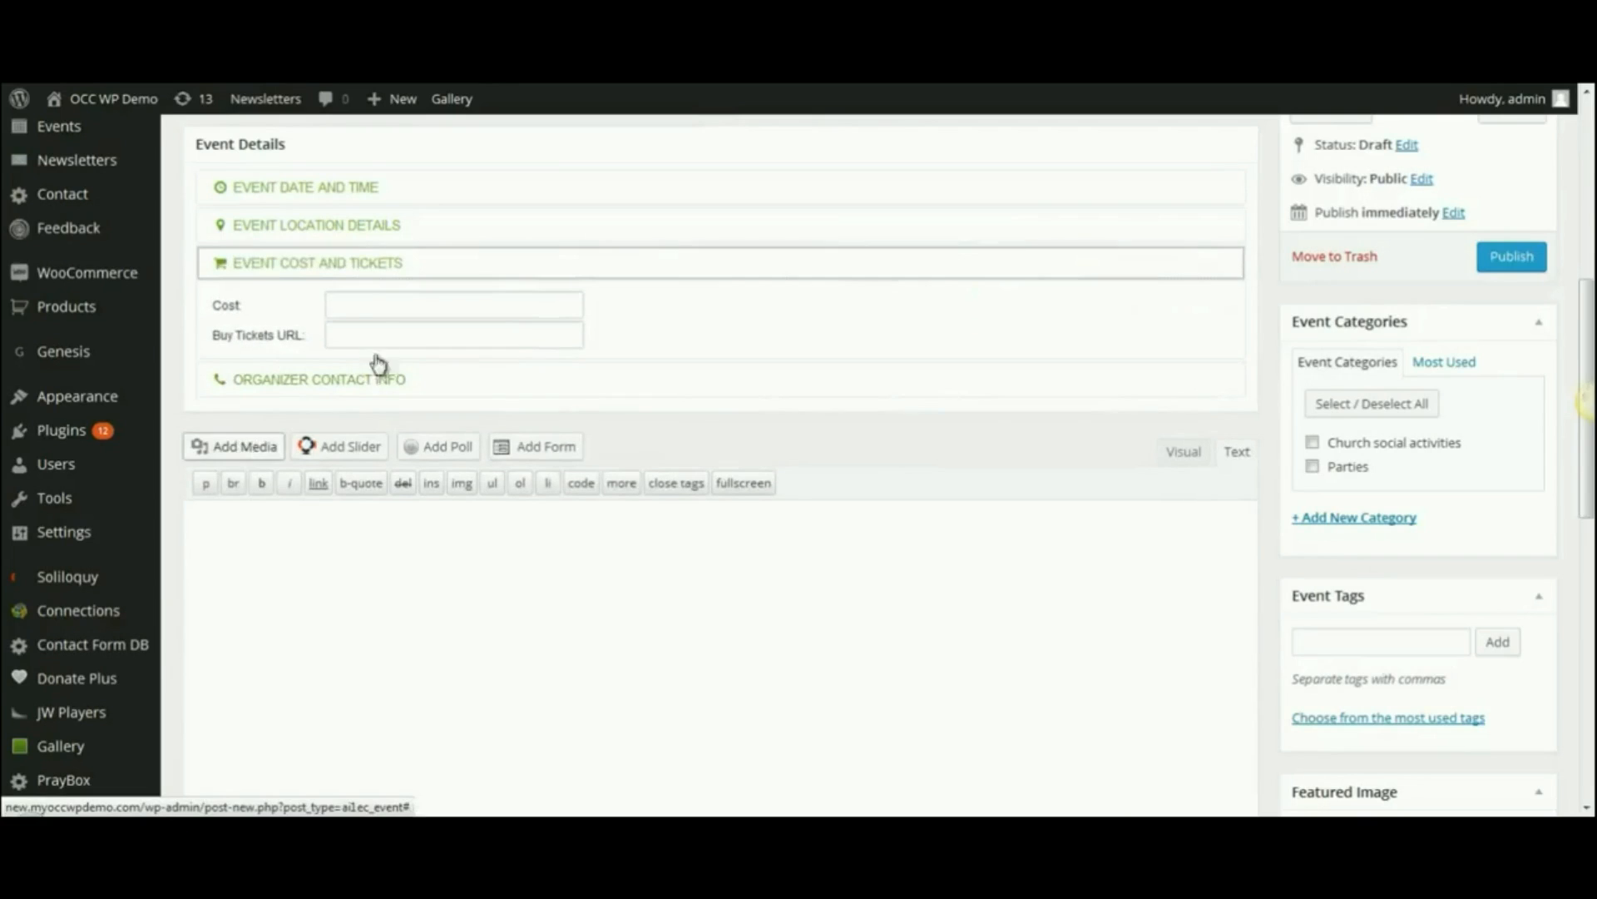
click(351, 303)
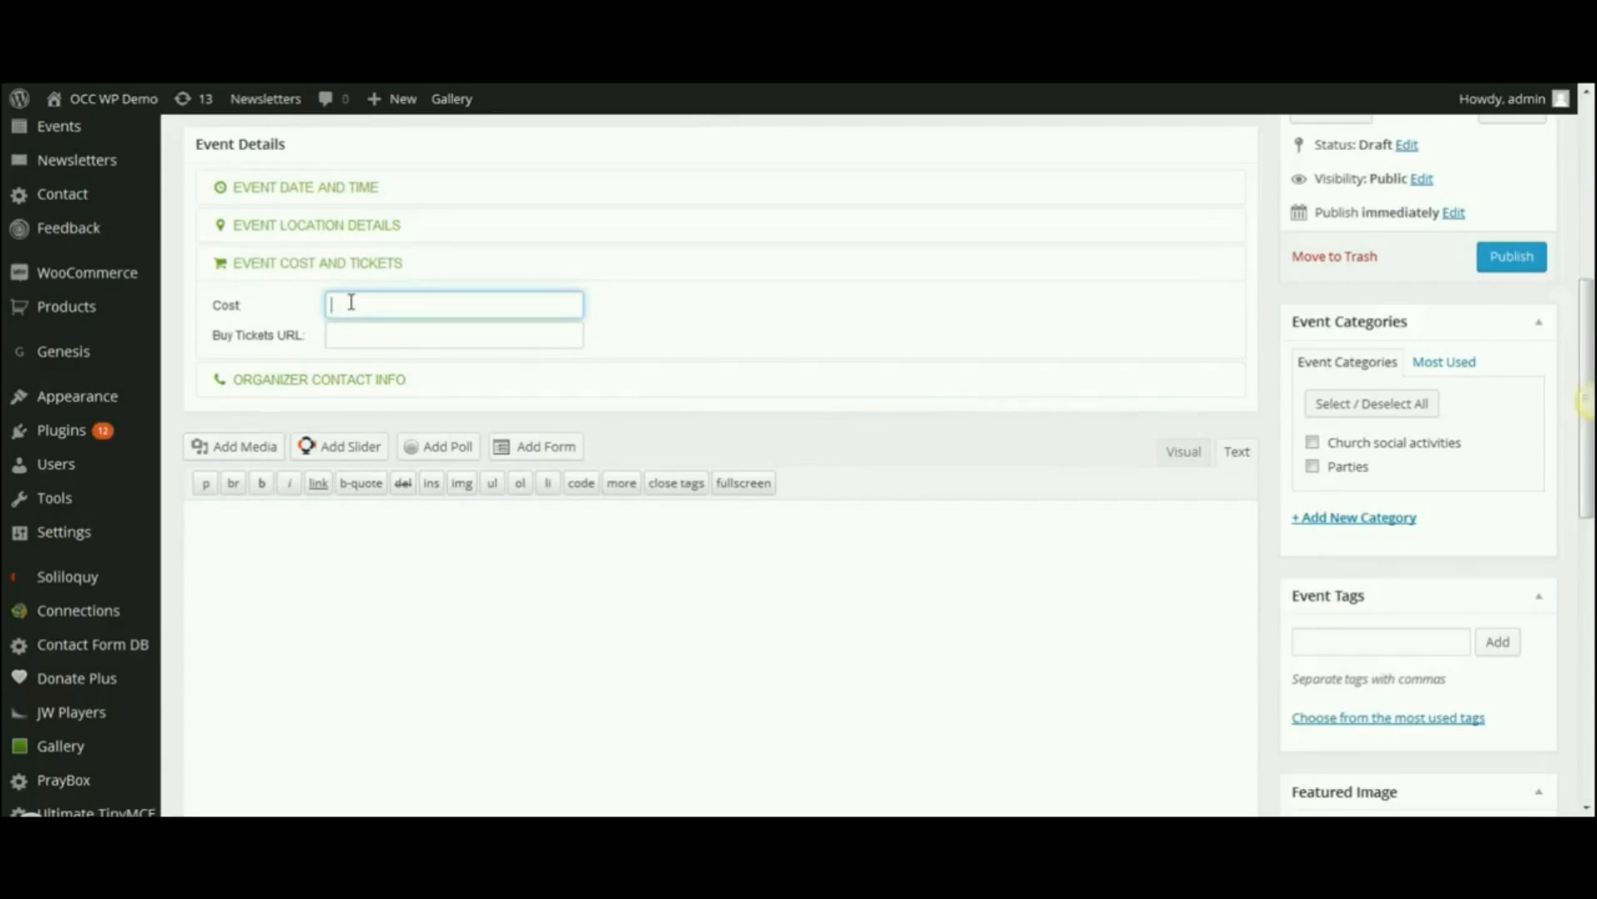
text($4 per person or $15 for a family of four)
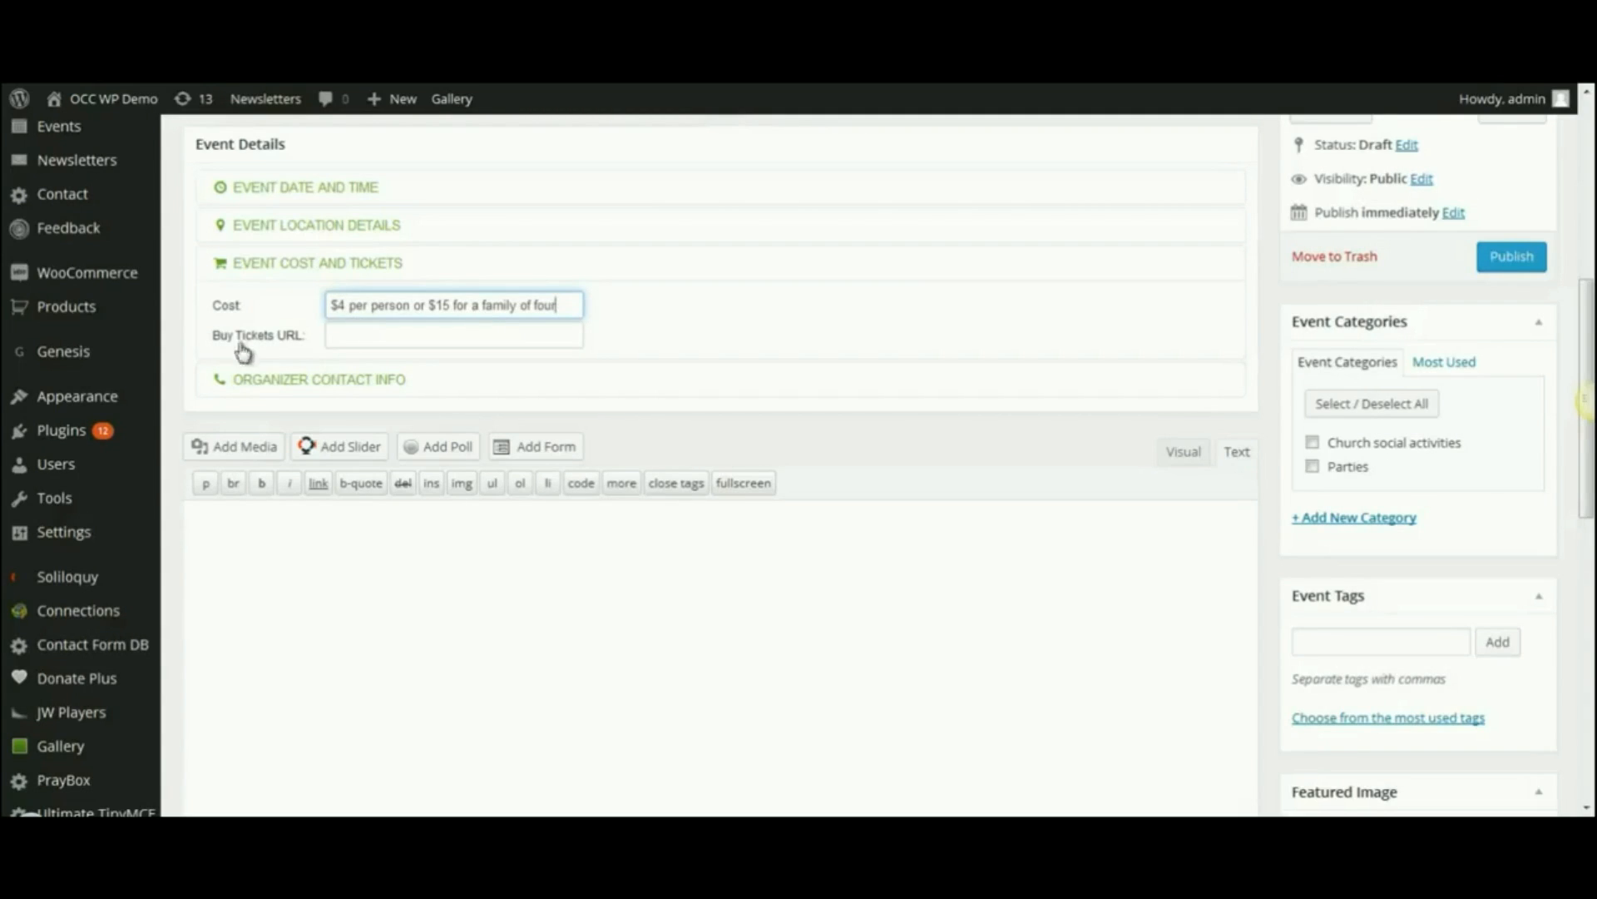
click(364, 331)
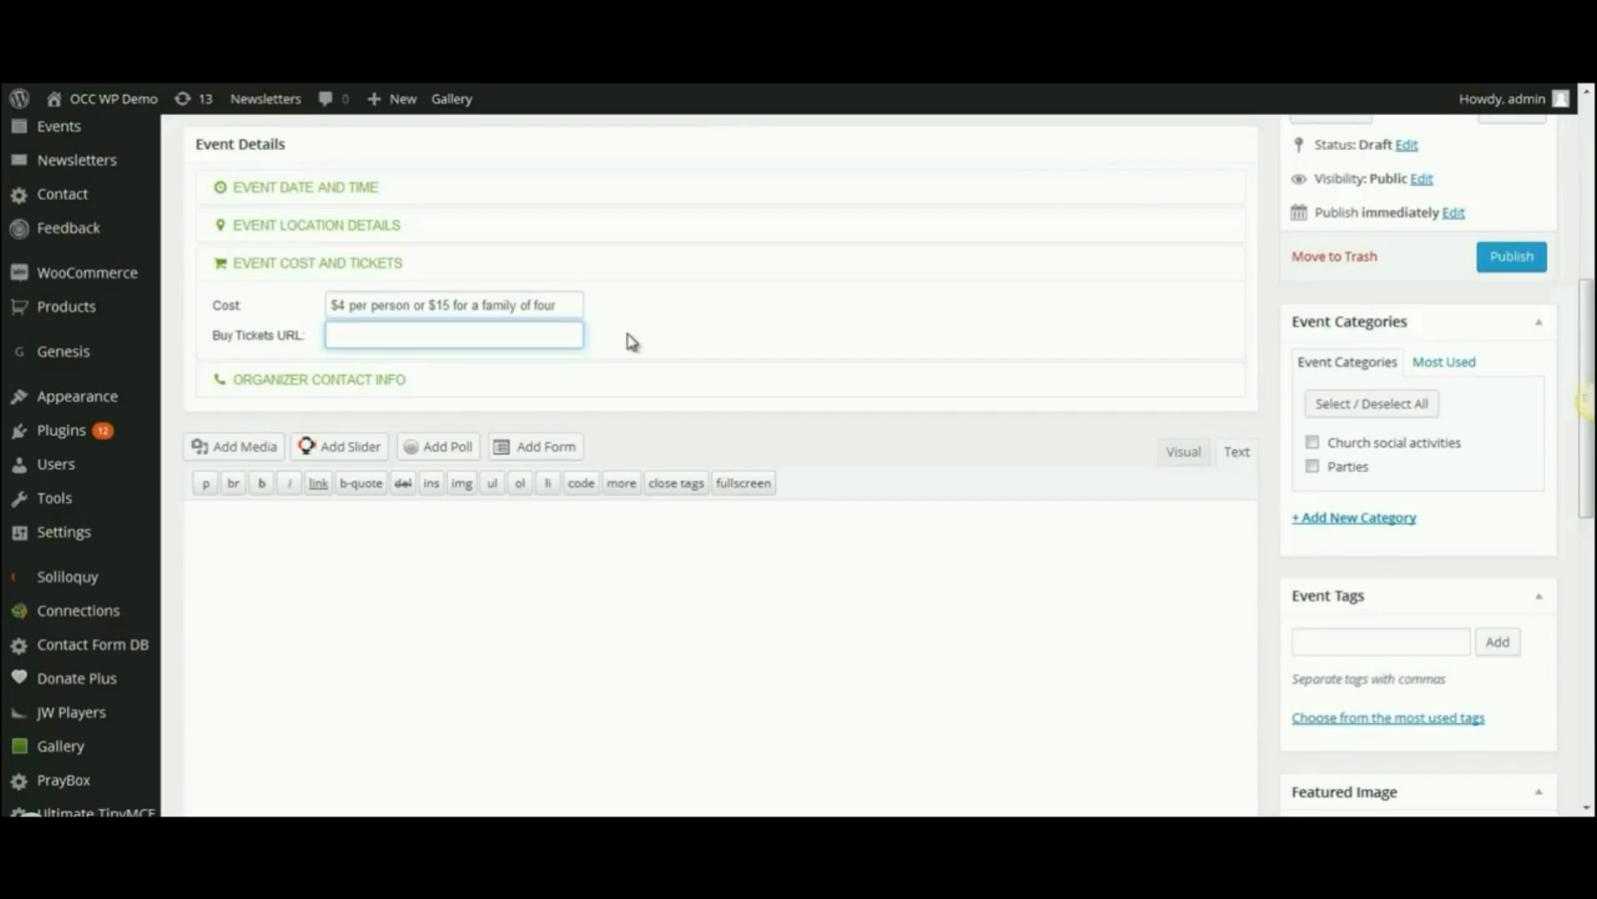
- Enter the organizer's contact name and phone number under Organizer Contact Info
click(308, 383)
click(358, 338)
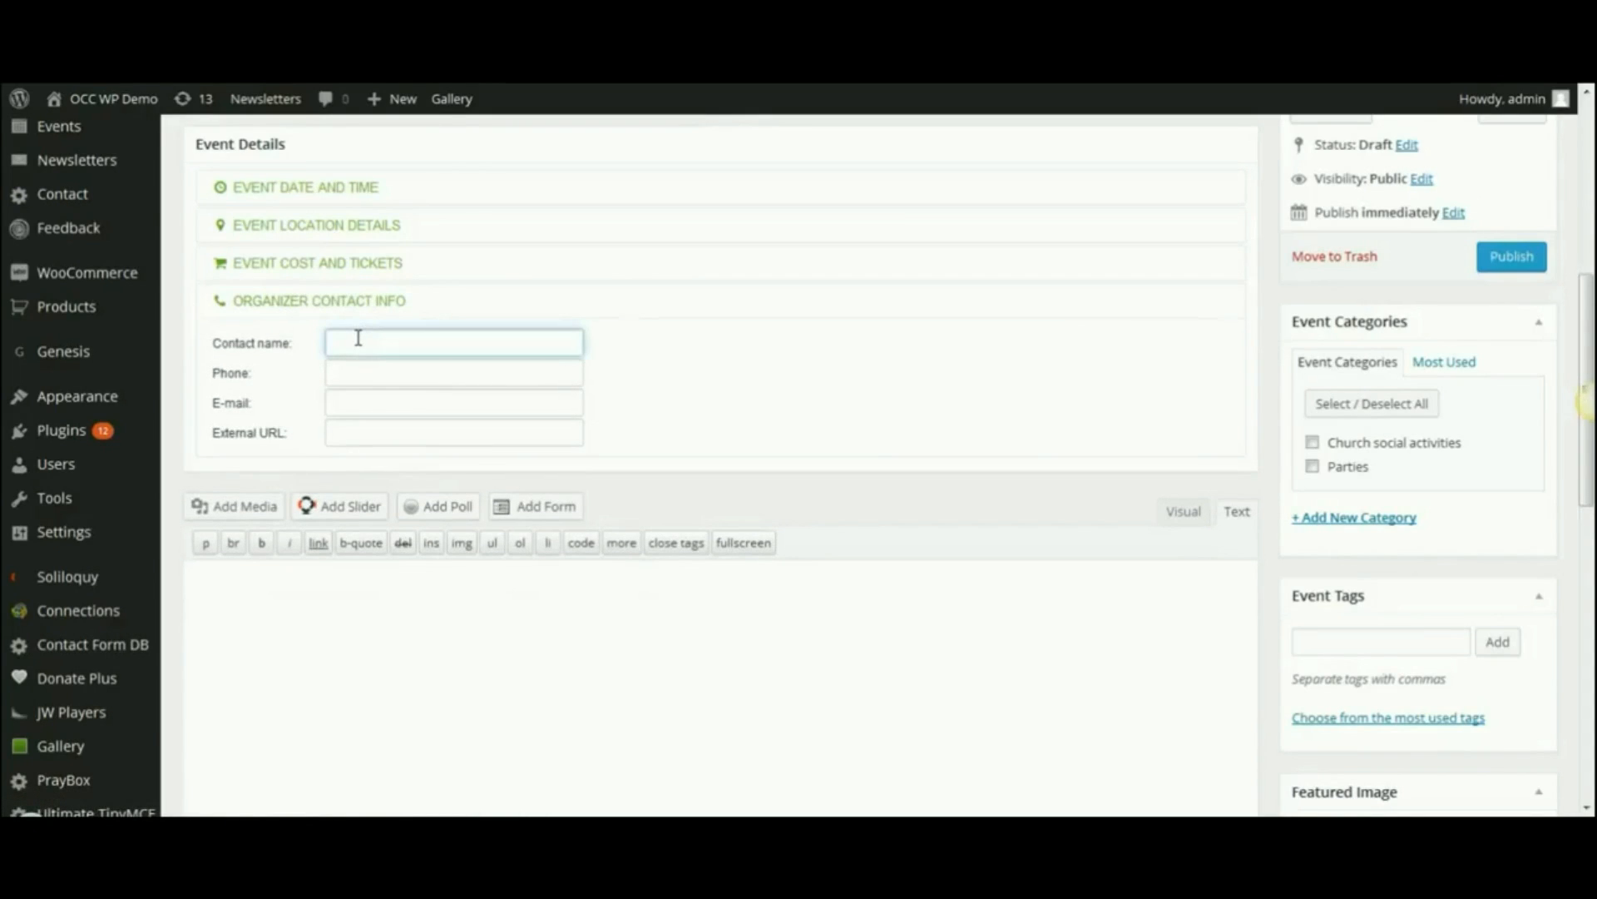
text(John Smith)
key(Tab)
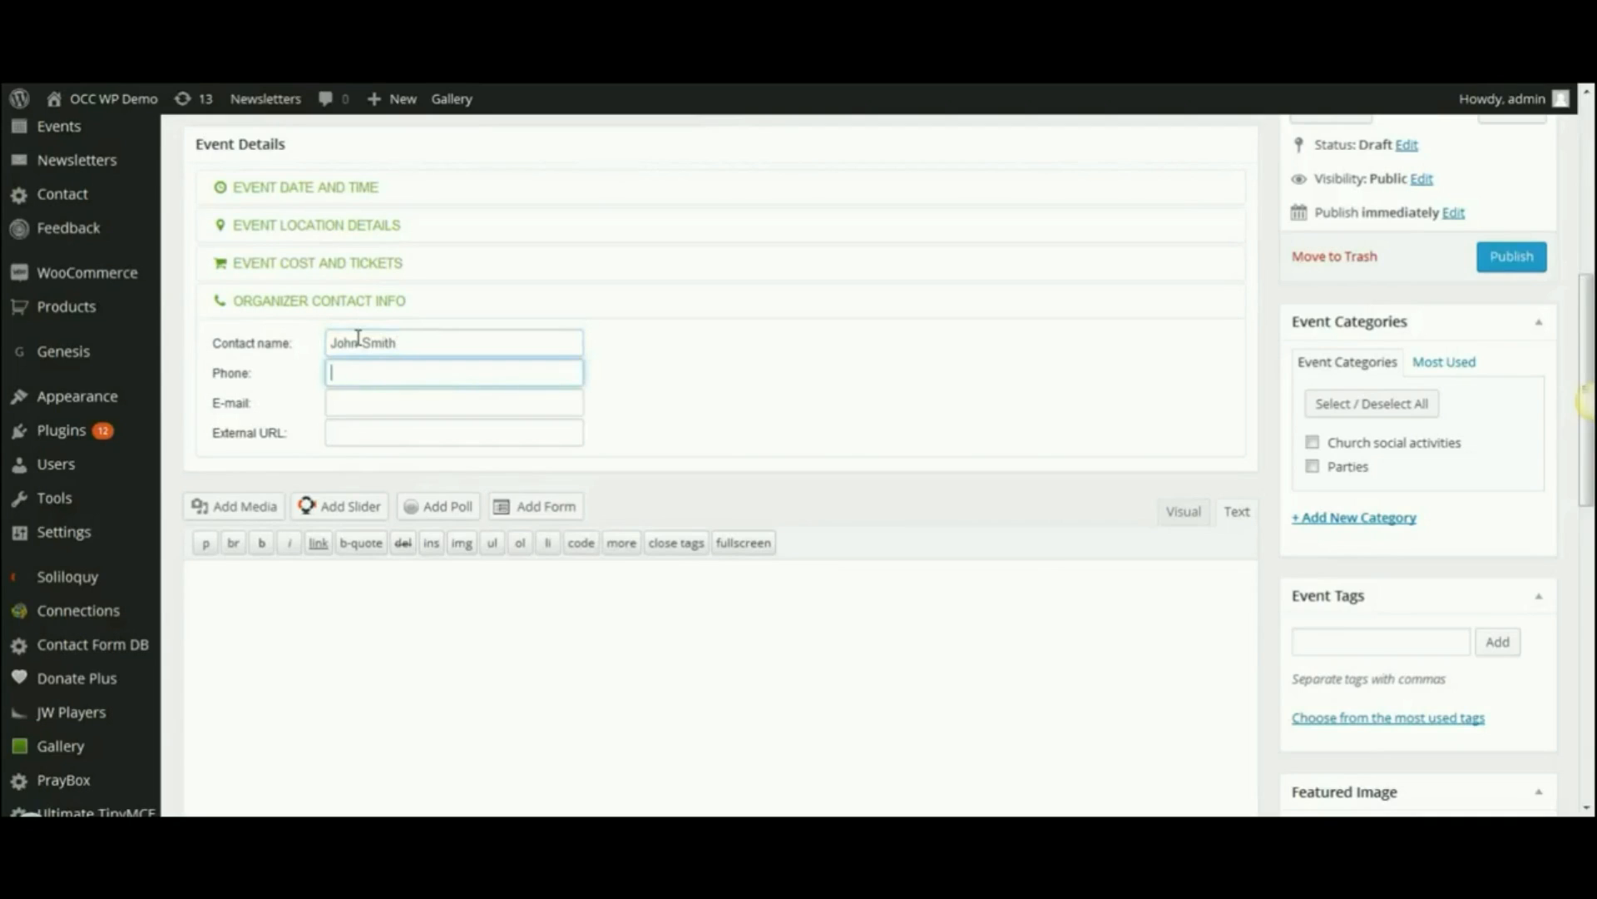
text(753-154)
key(BackSpace)
text(4567)
- Add the organizer's e-mail address and place the cursor in the description editor
click(333, 402)
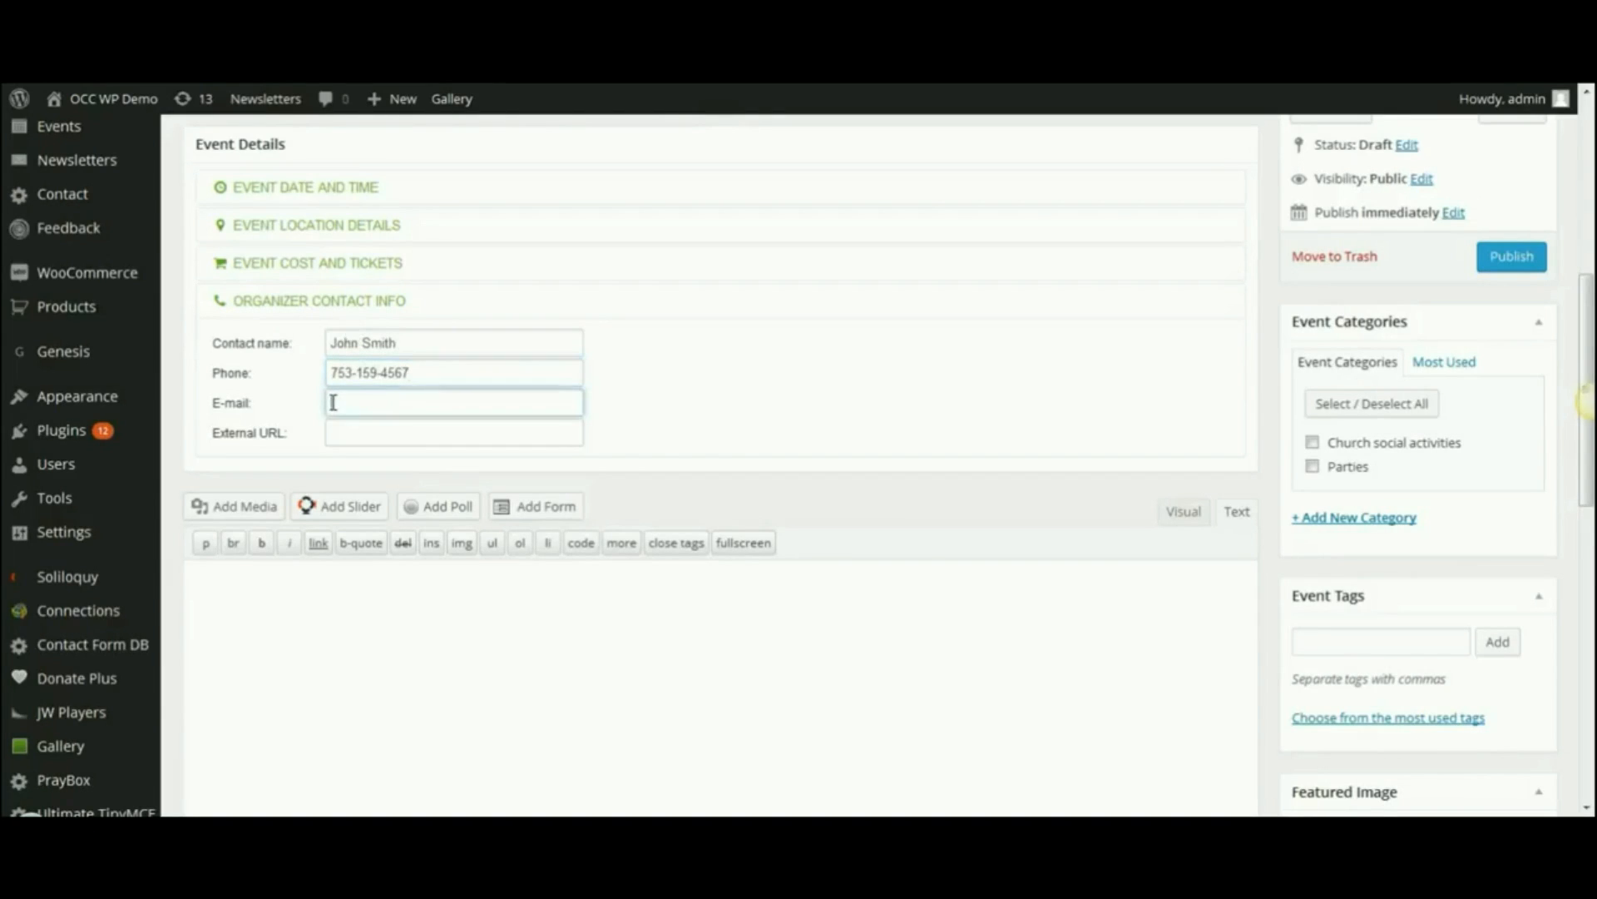
click(359, 433)
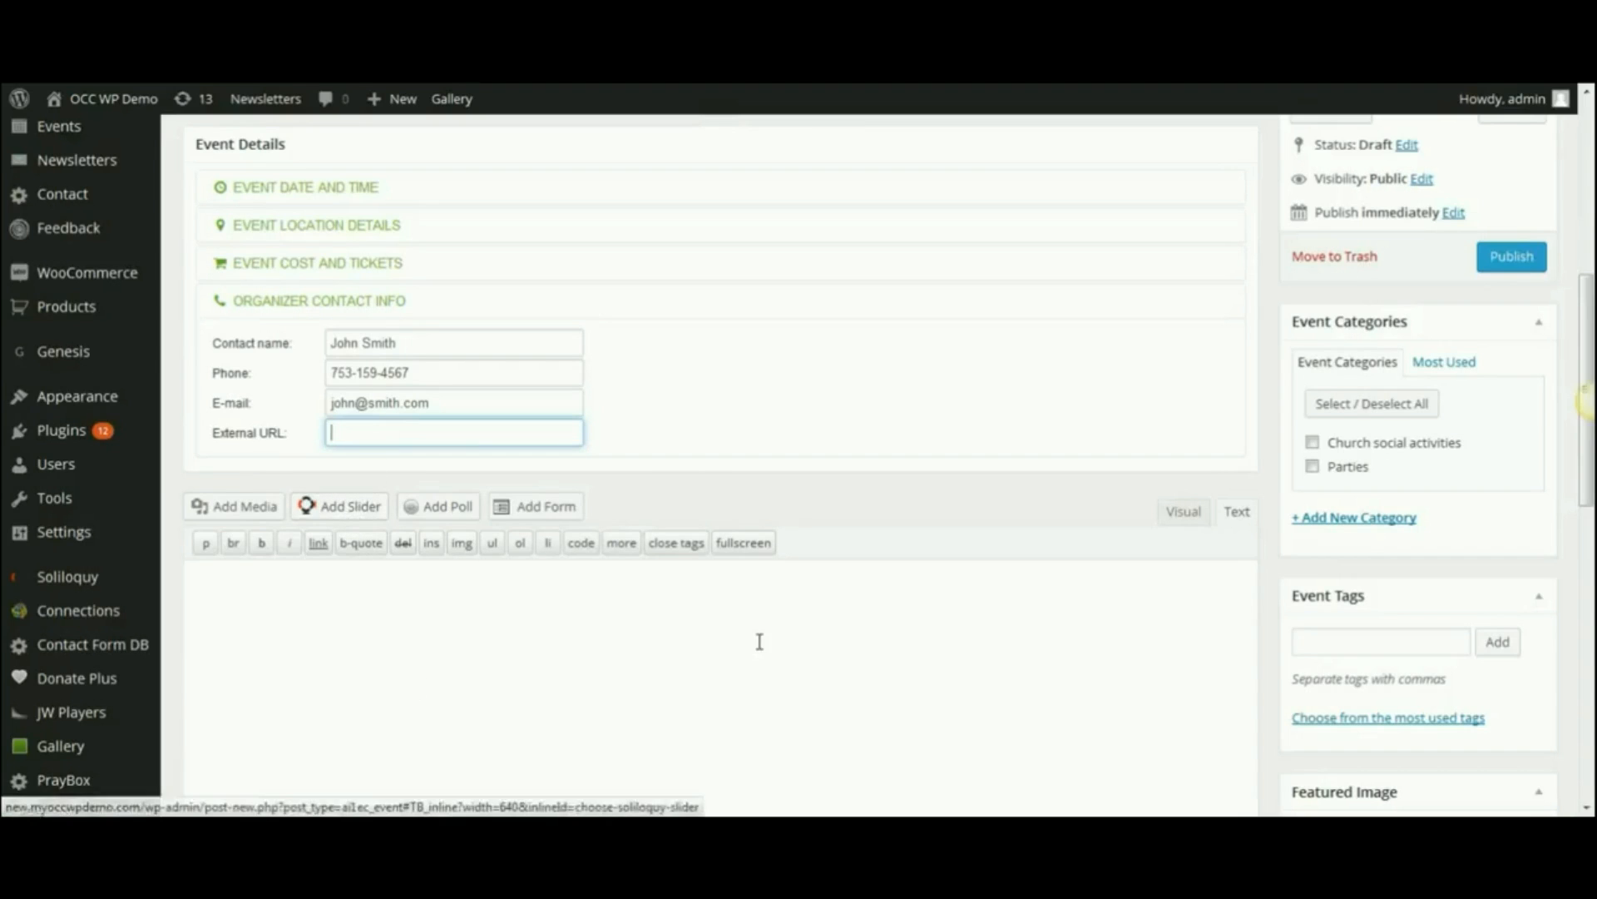
drag(1588, 339, 1586, 407)
click(343, 402)
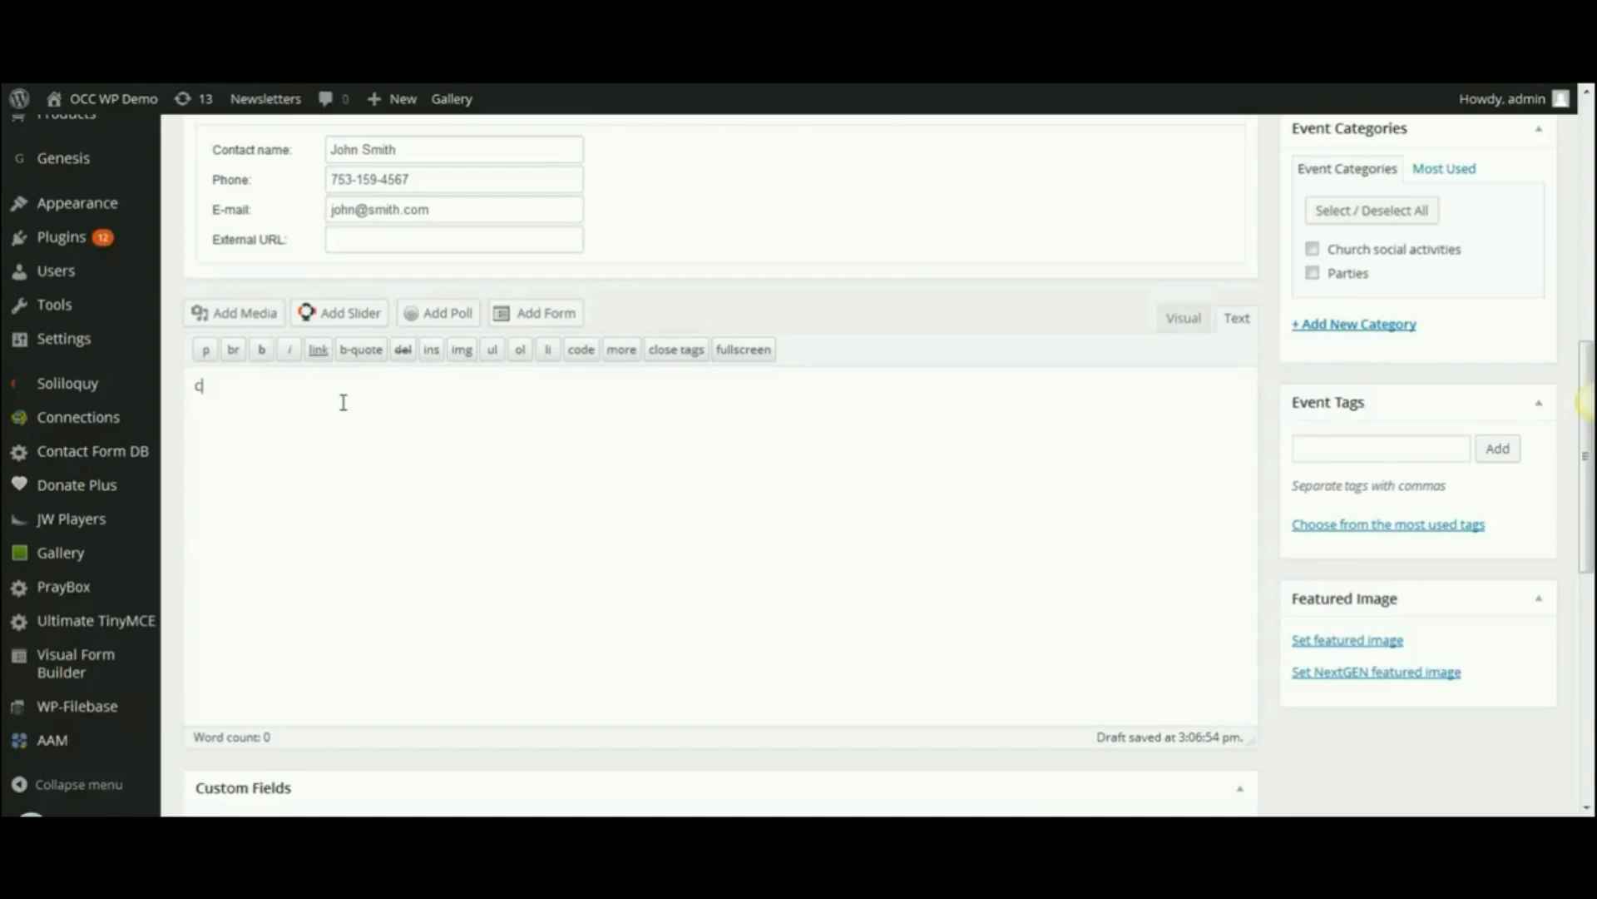
- Type the description 'Come all! This will be a great time to socialize with everyone from the church. Please bring a side dish to share!'
text(all!  This will be a great time to)
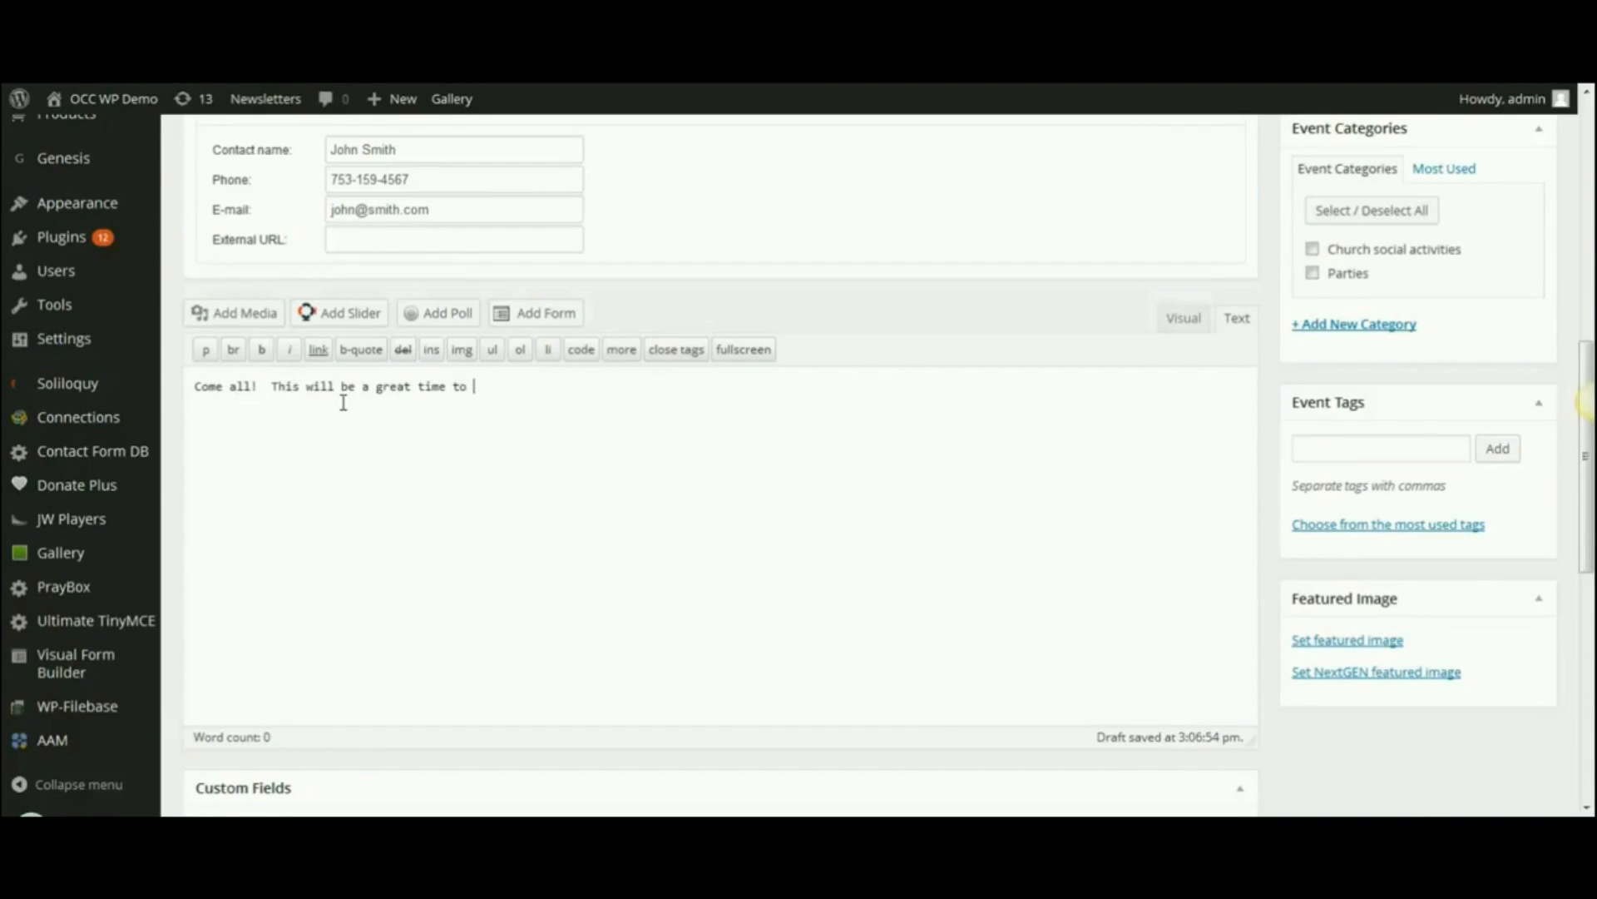
text( socialize with everyone from the chur)
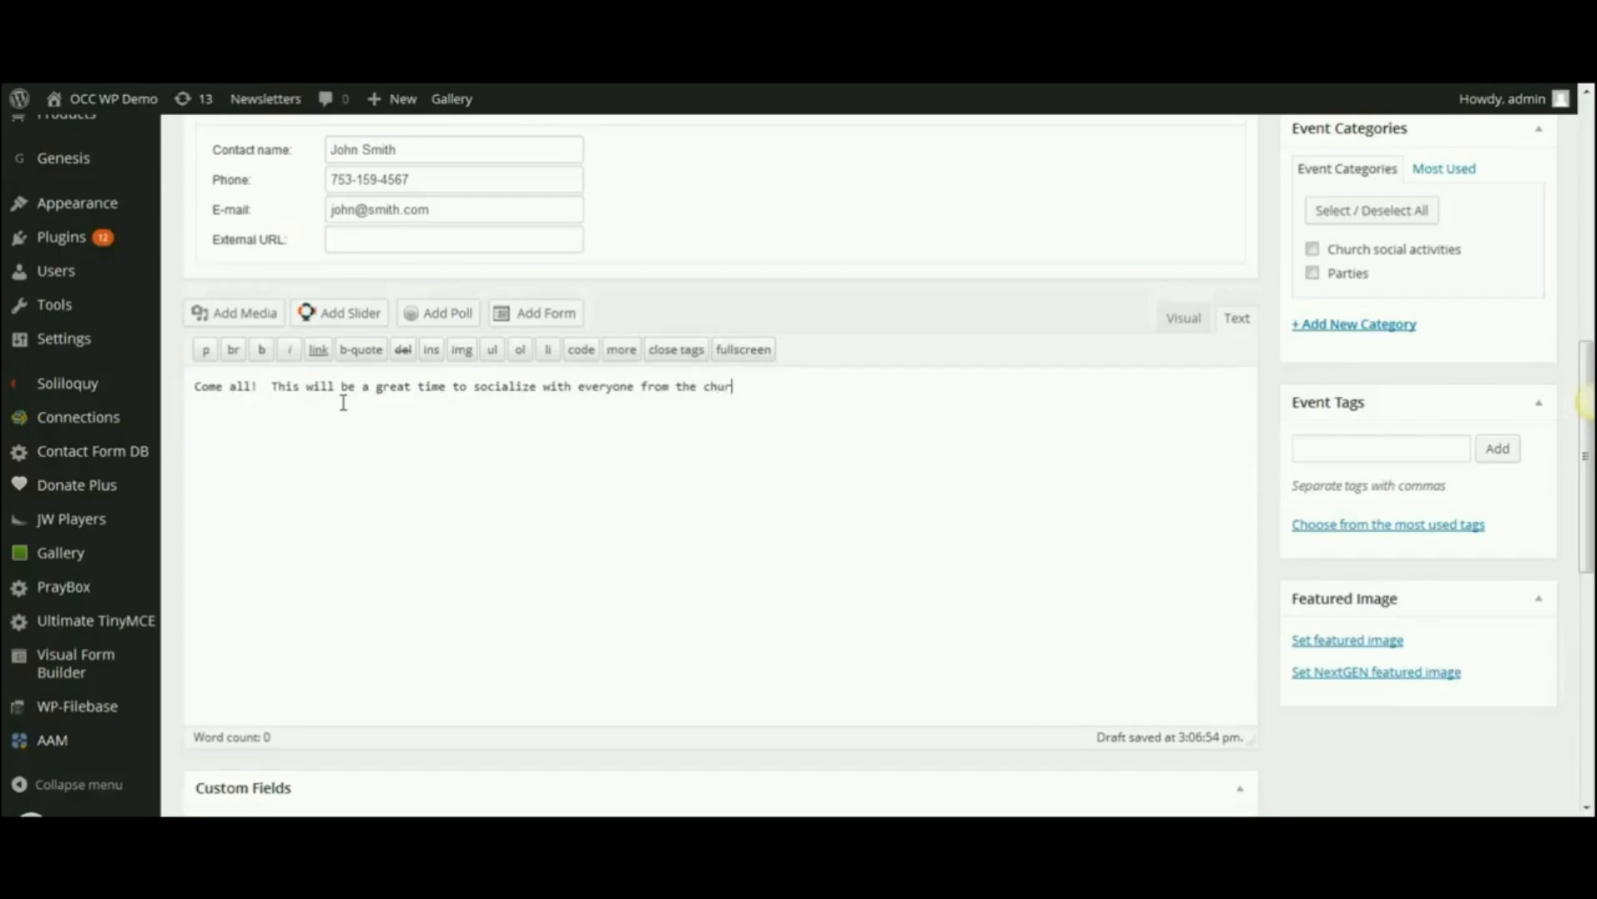
text(ch.  Please bring a side dish to share!)
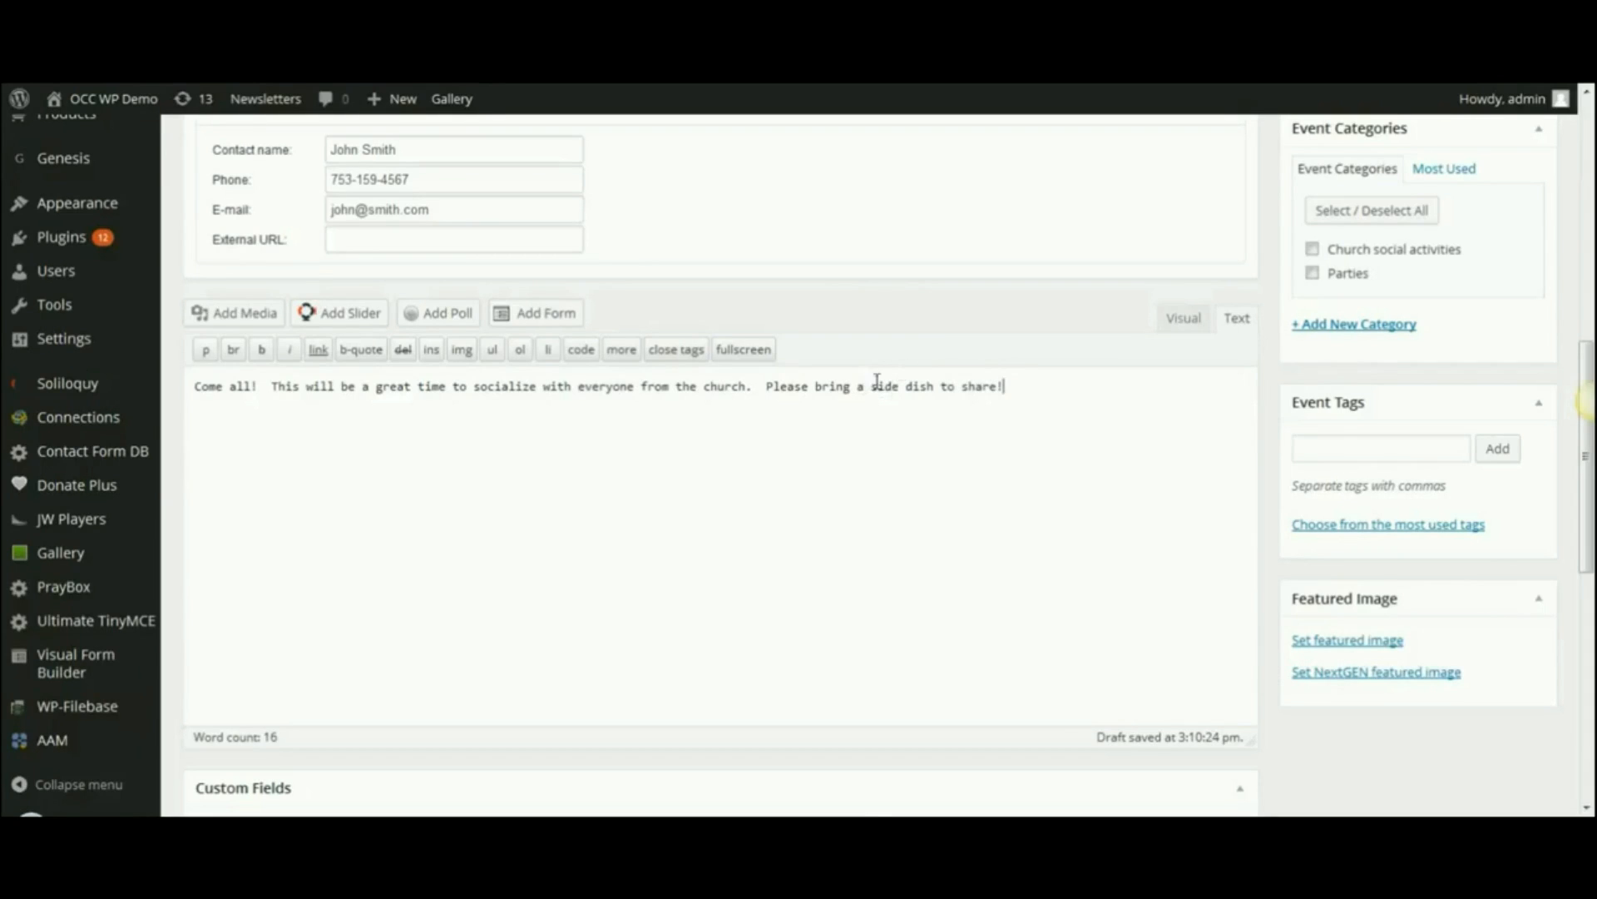
- Insert IMG_6284c from the Media Library, right-aligned at 150×150 thumbnail size
click(235, 314)
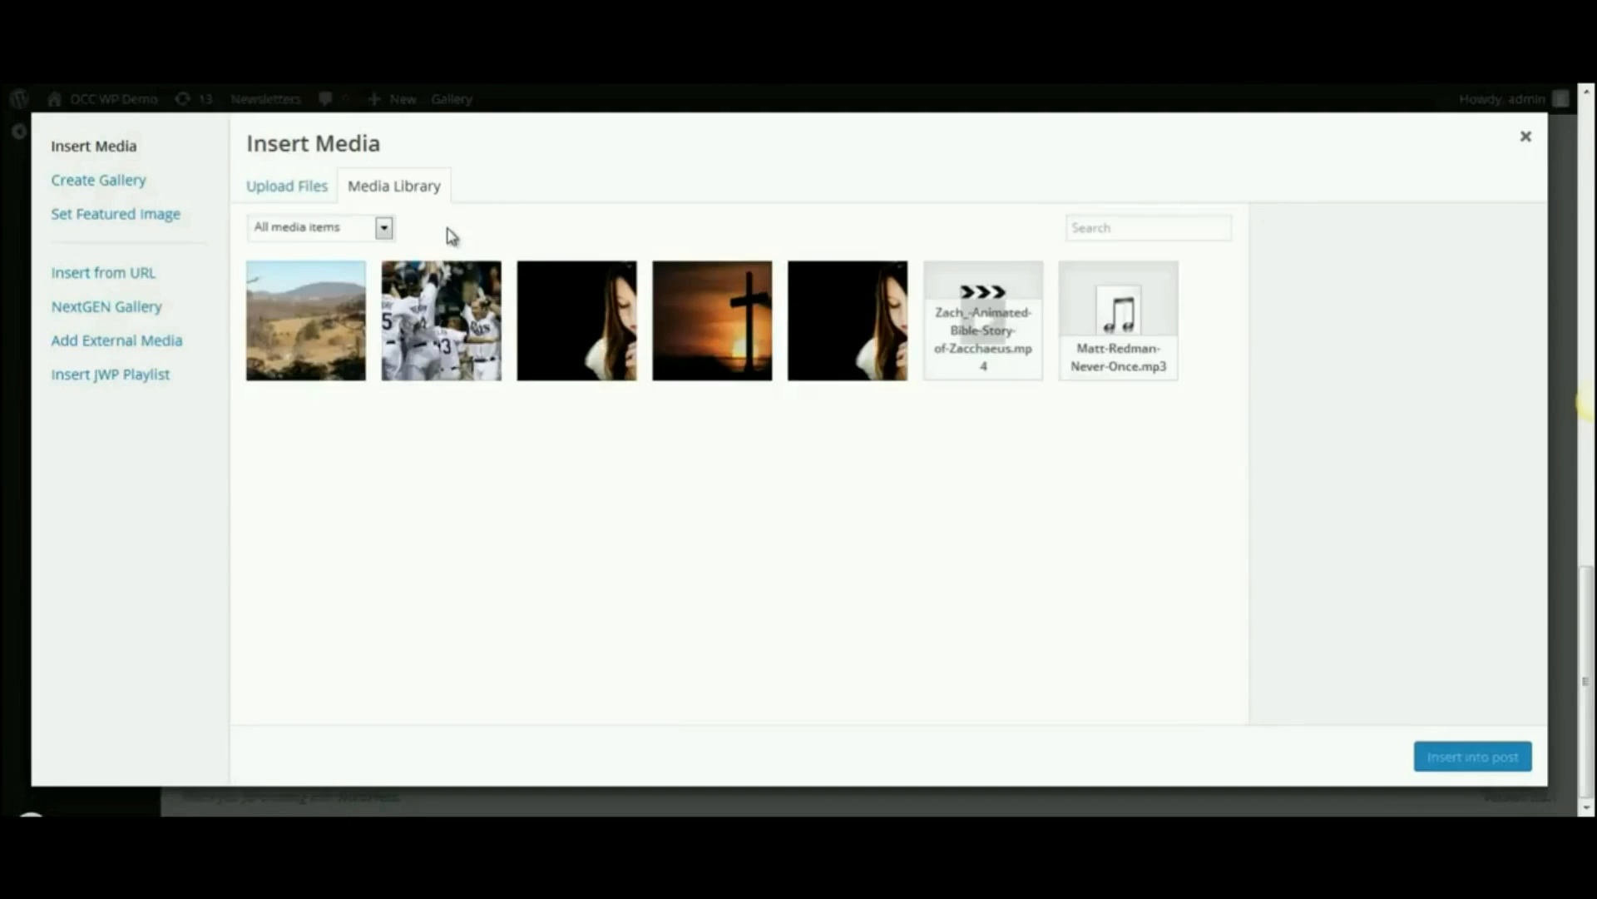
click(286, 190)
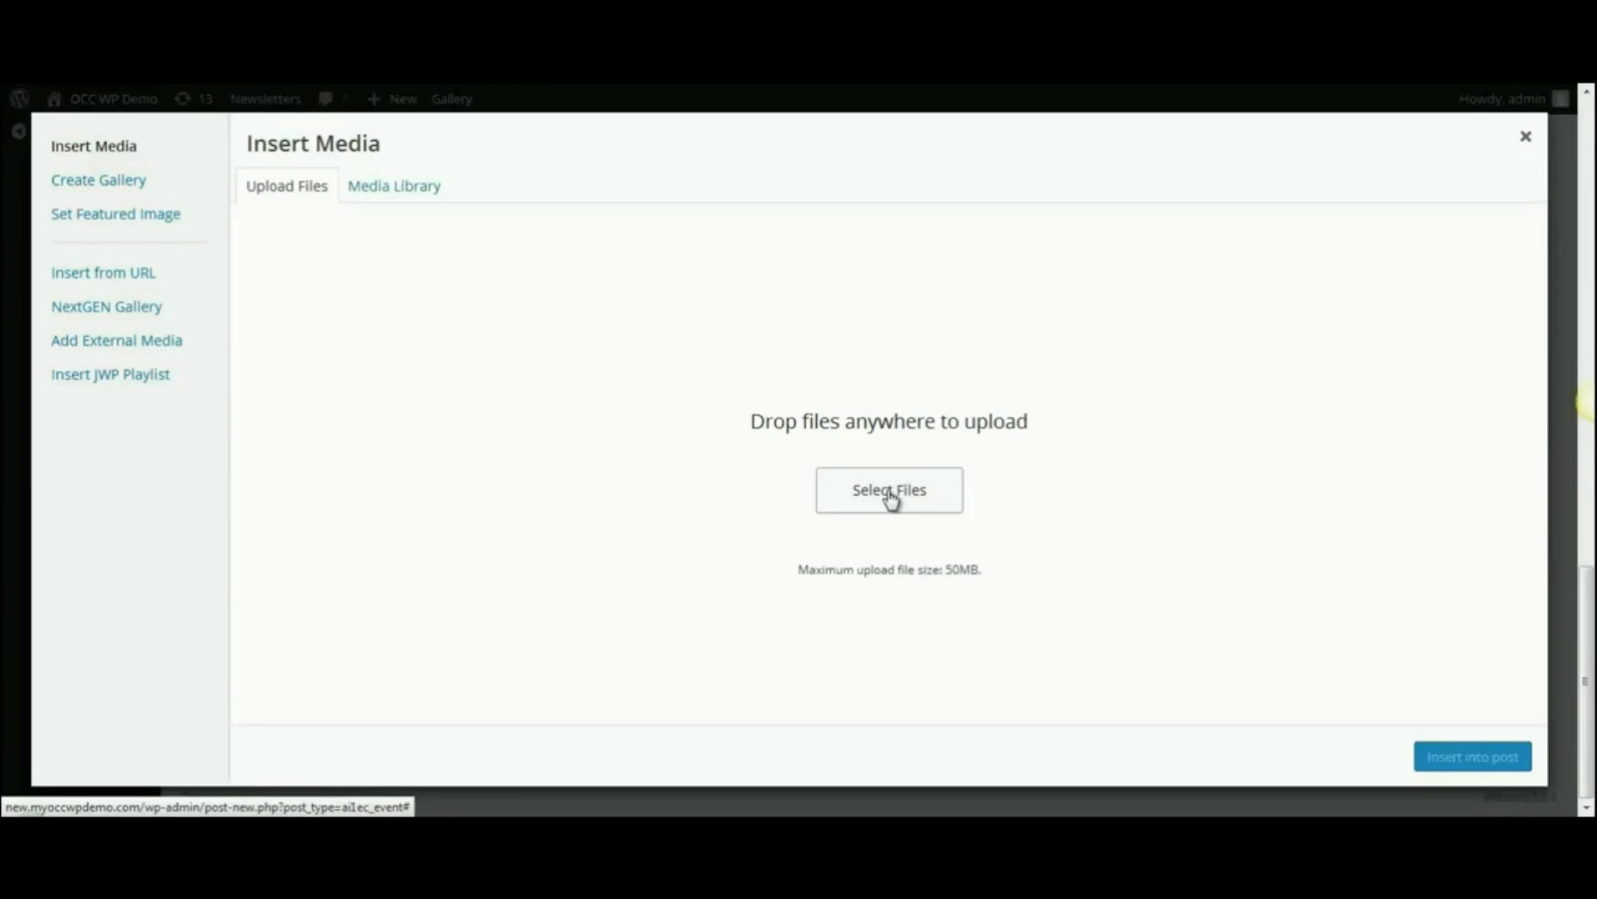
click(391, 192)
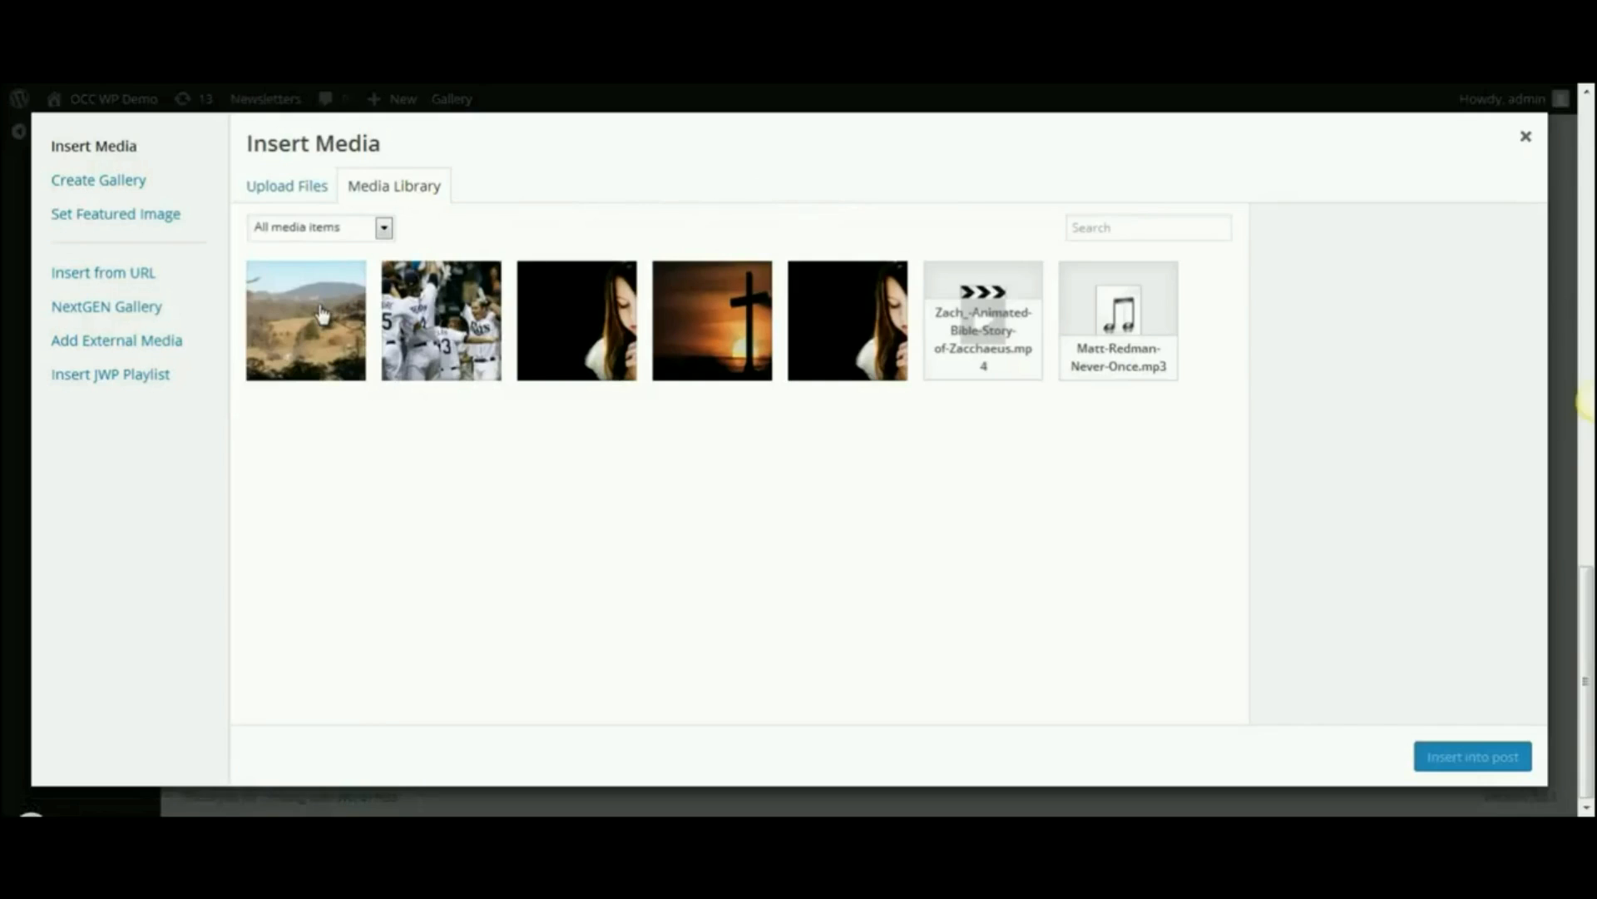
click(323, 315)
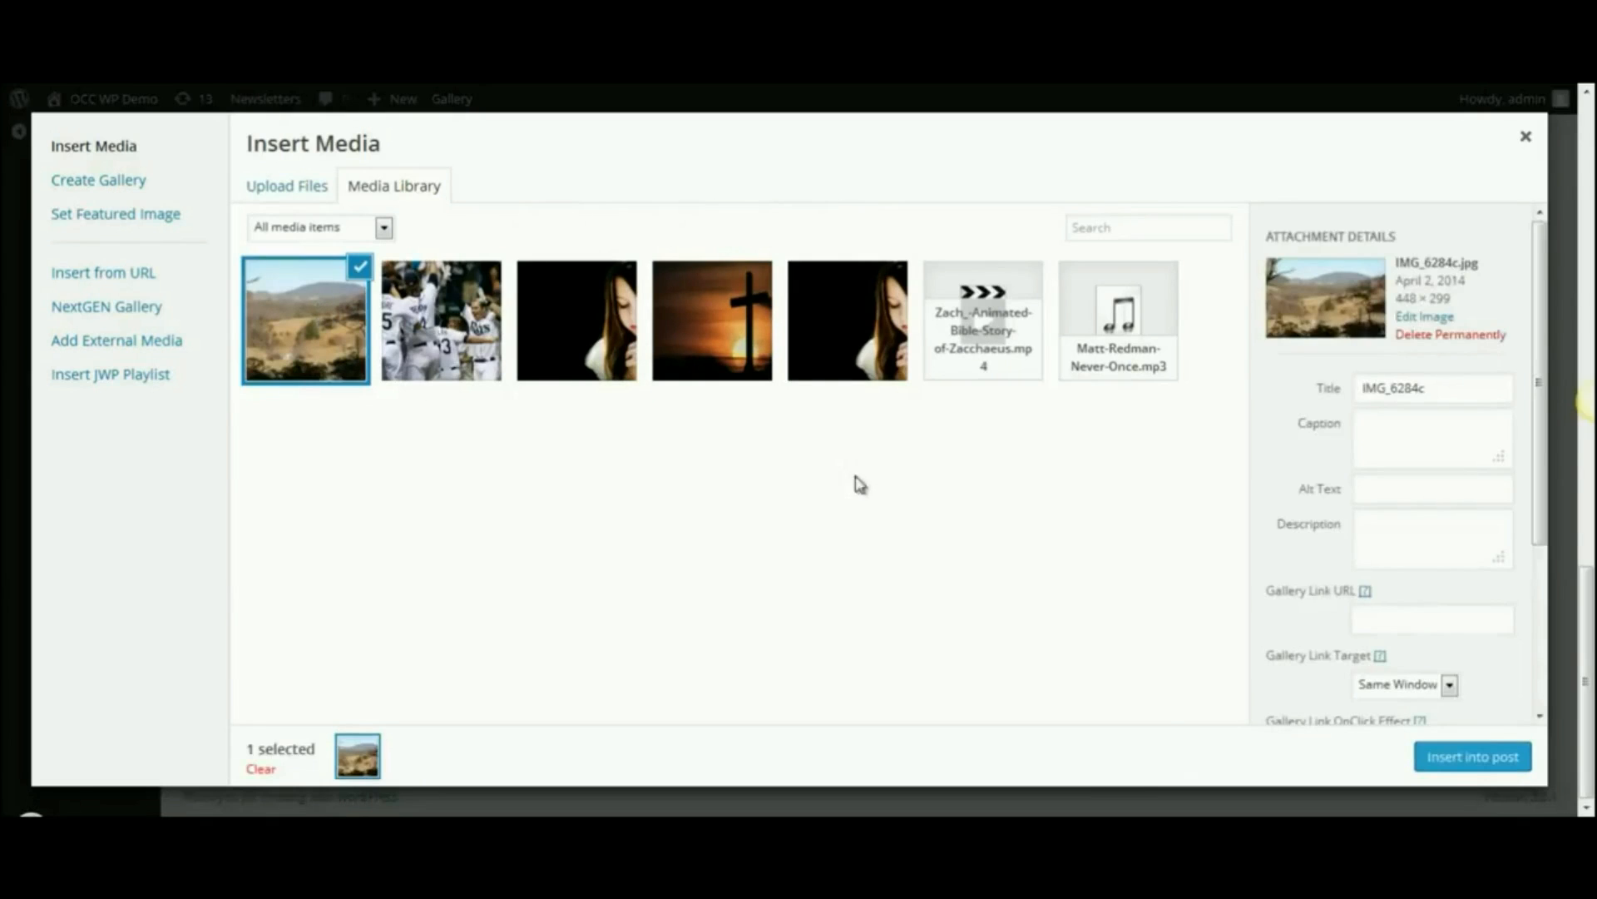
drag(1542, 390, 1523, 584)
click(1410, 610)
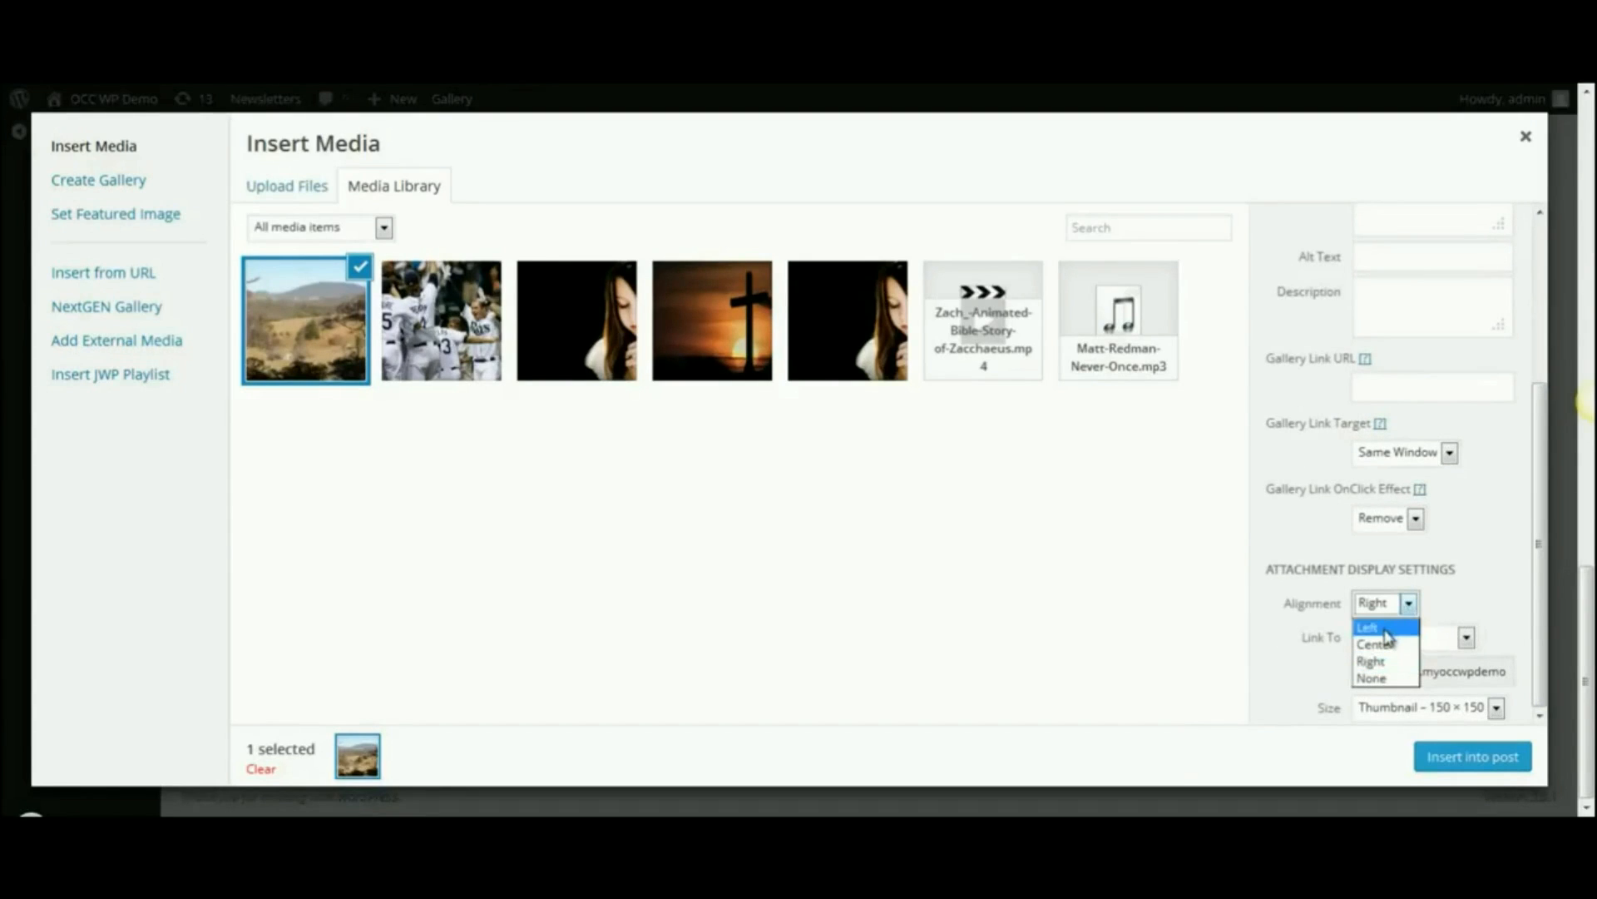
click(1381, 662)
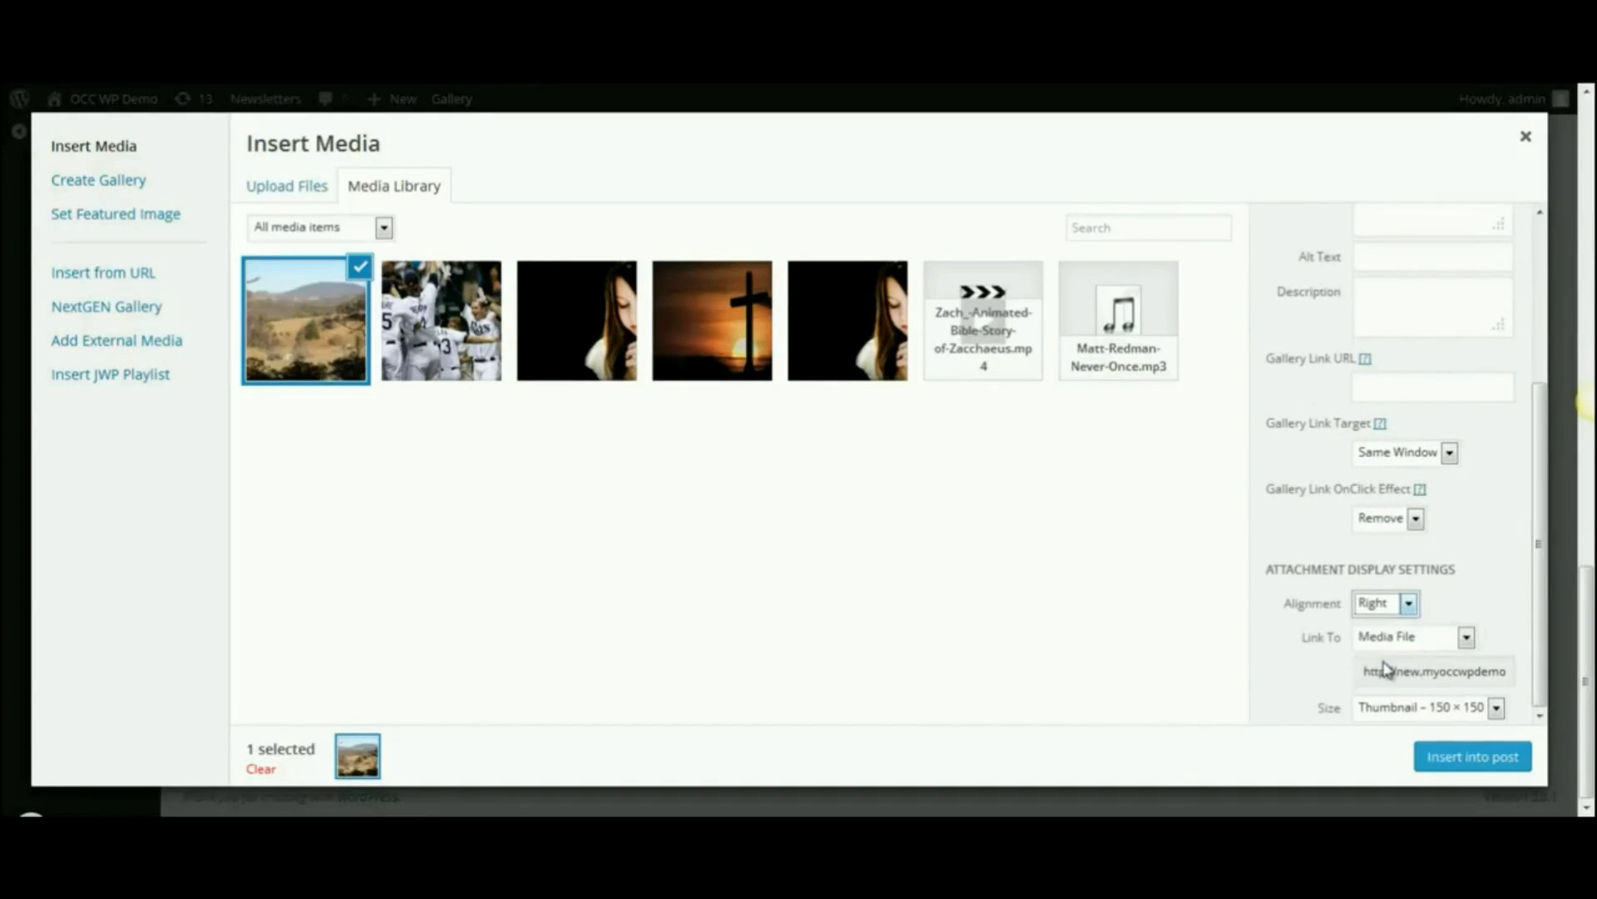
click(1498, 709)
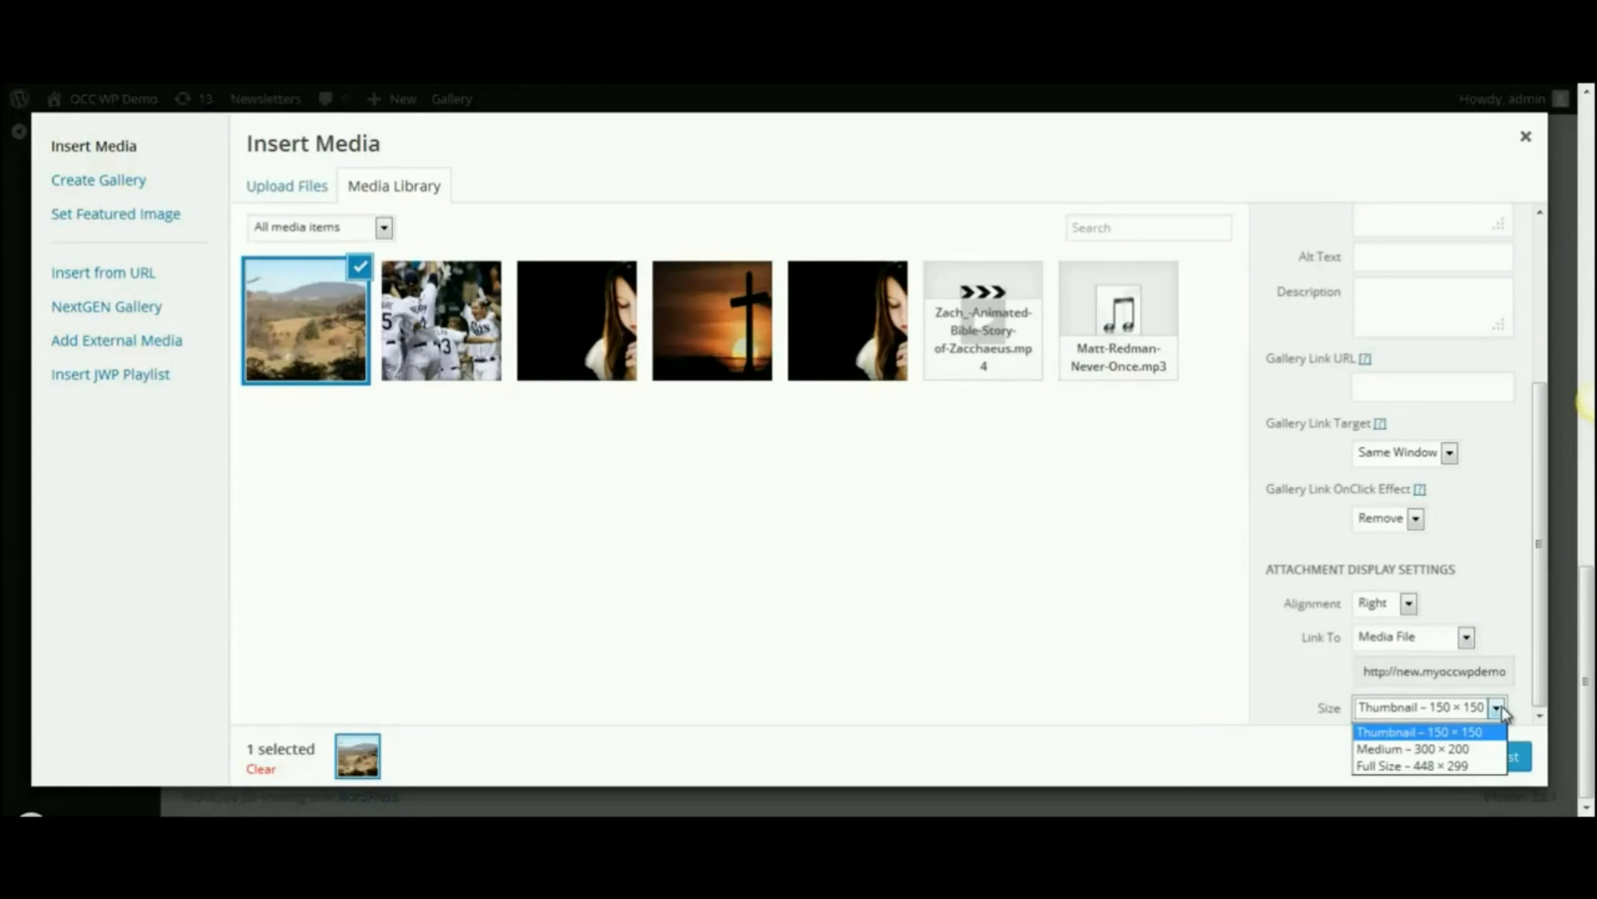
click(1509, 657)
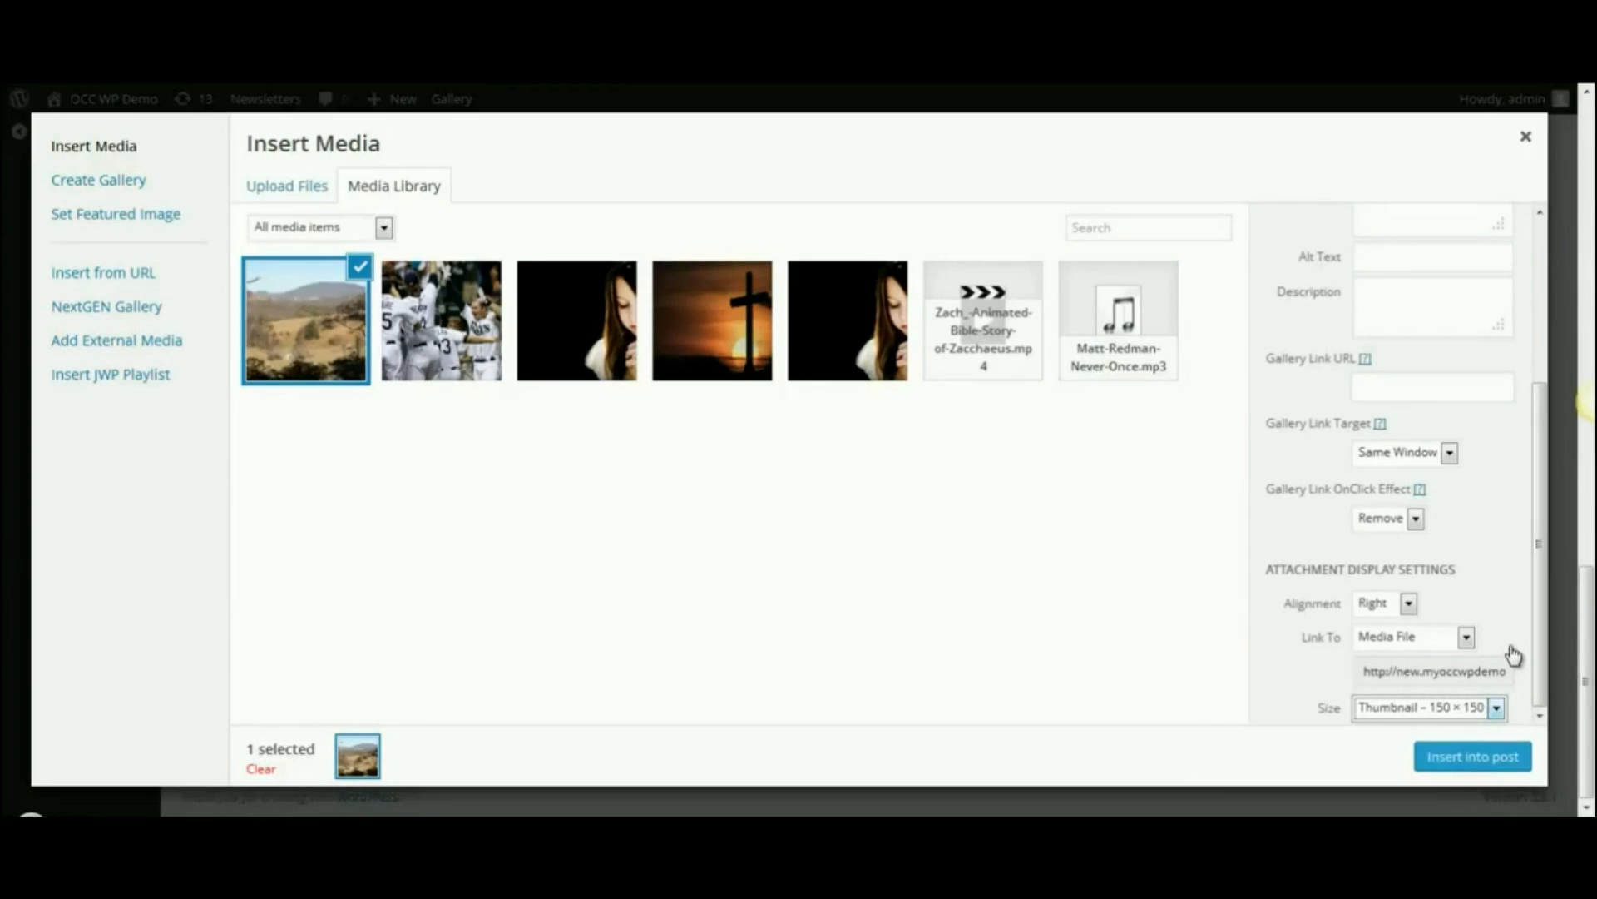
click(1471, 759)
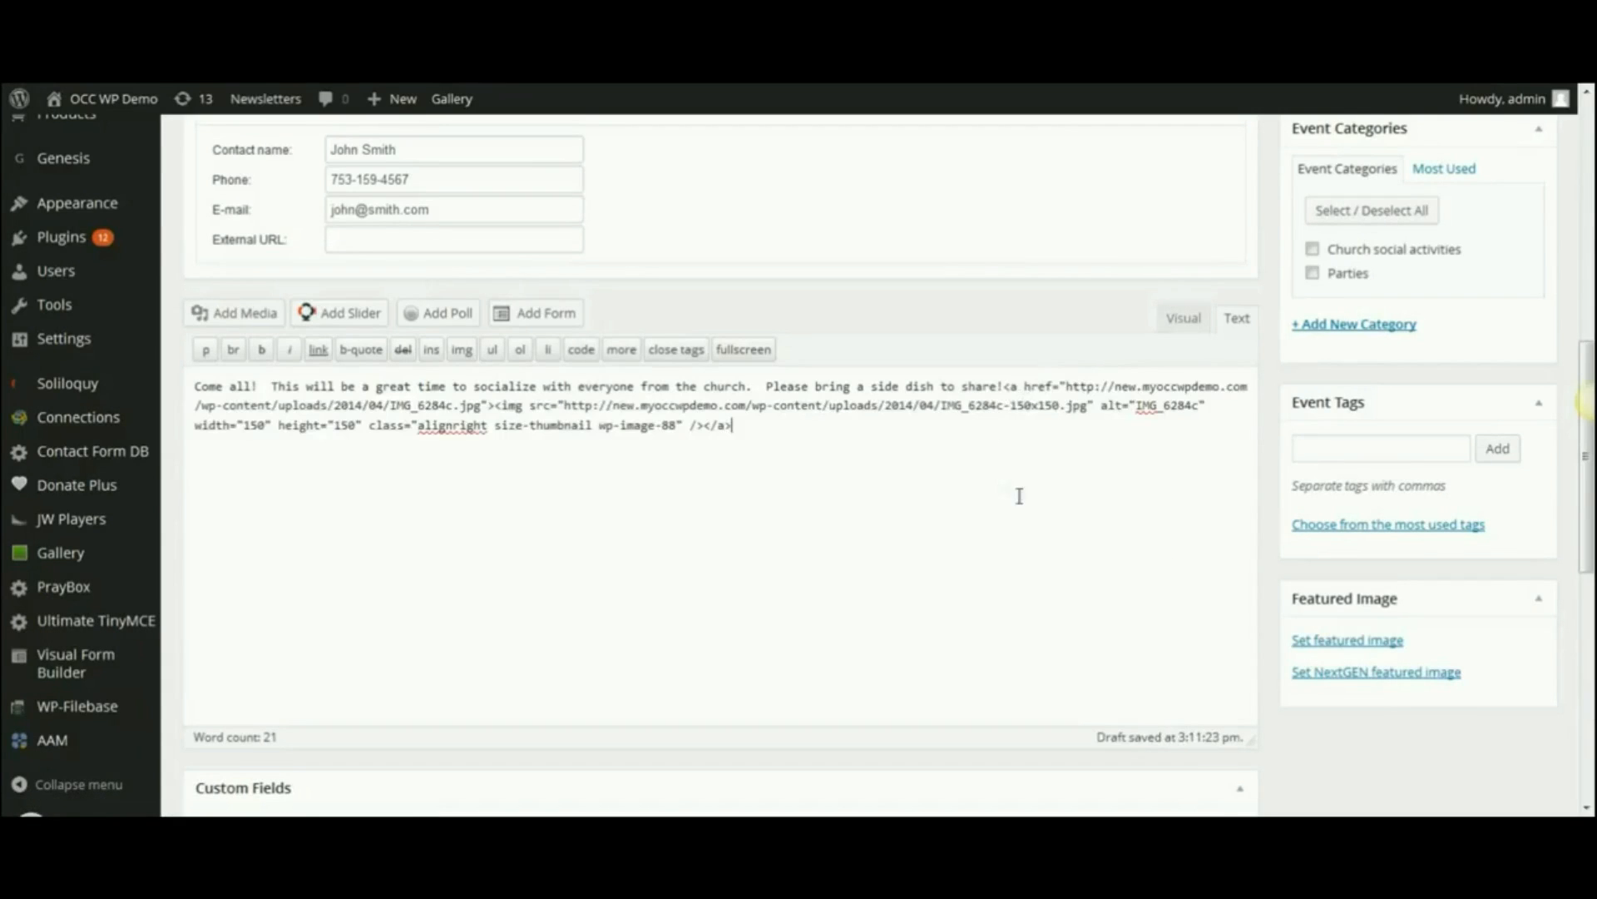
- In the Visual view, underline the greeting 'Come all!'
click(1175, 324)
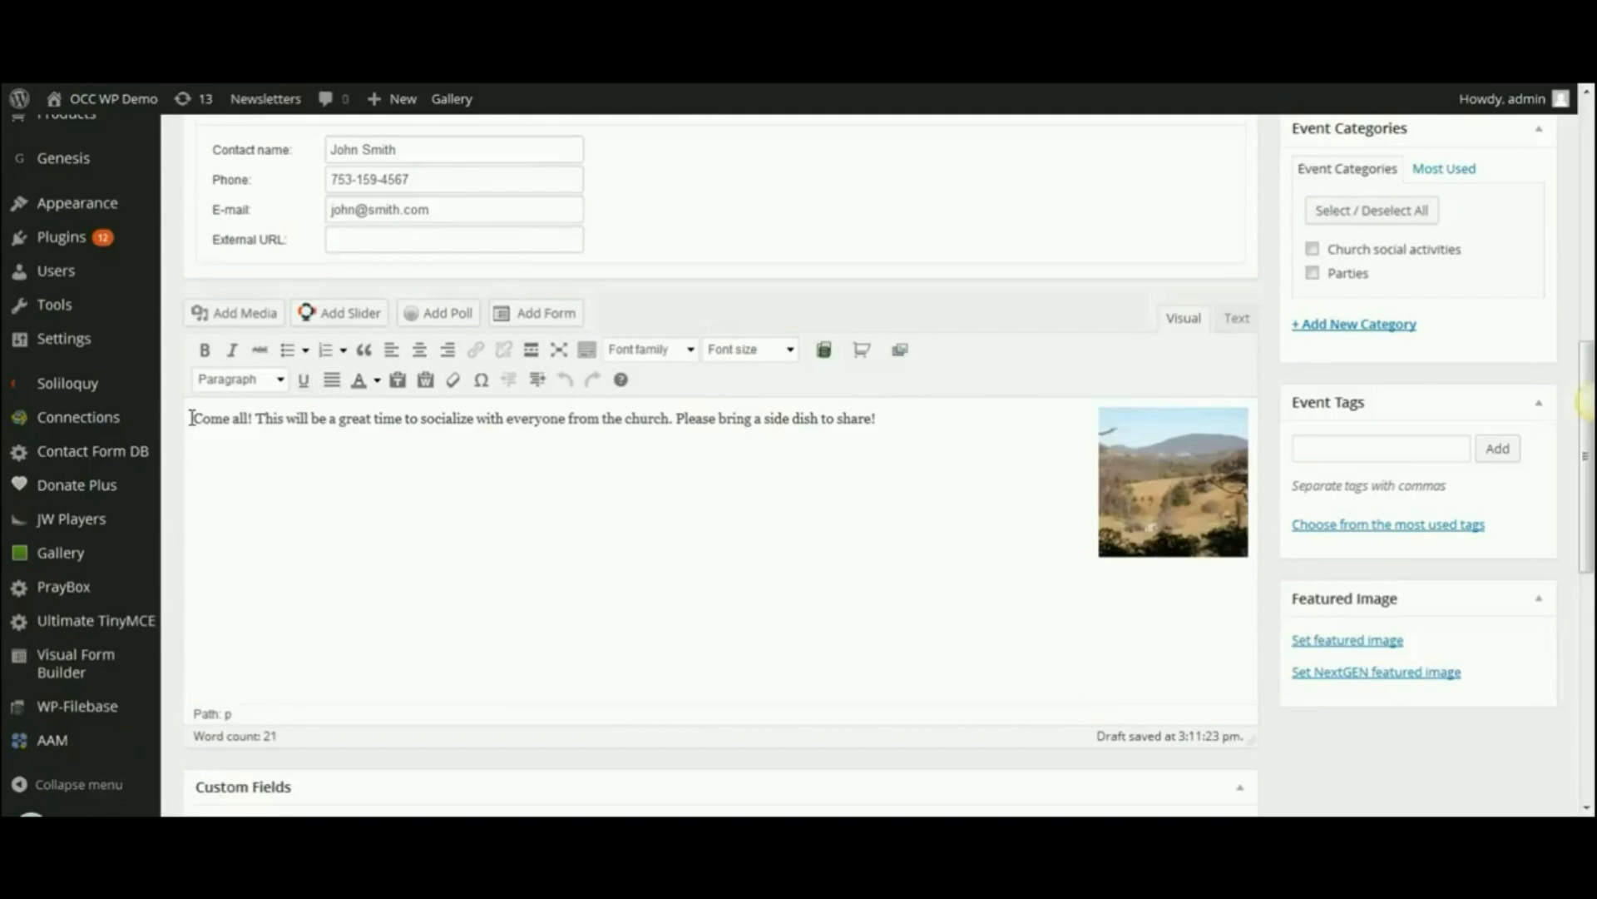
click(676, 419)
click(258, 420)
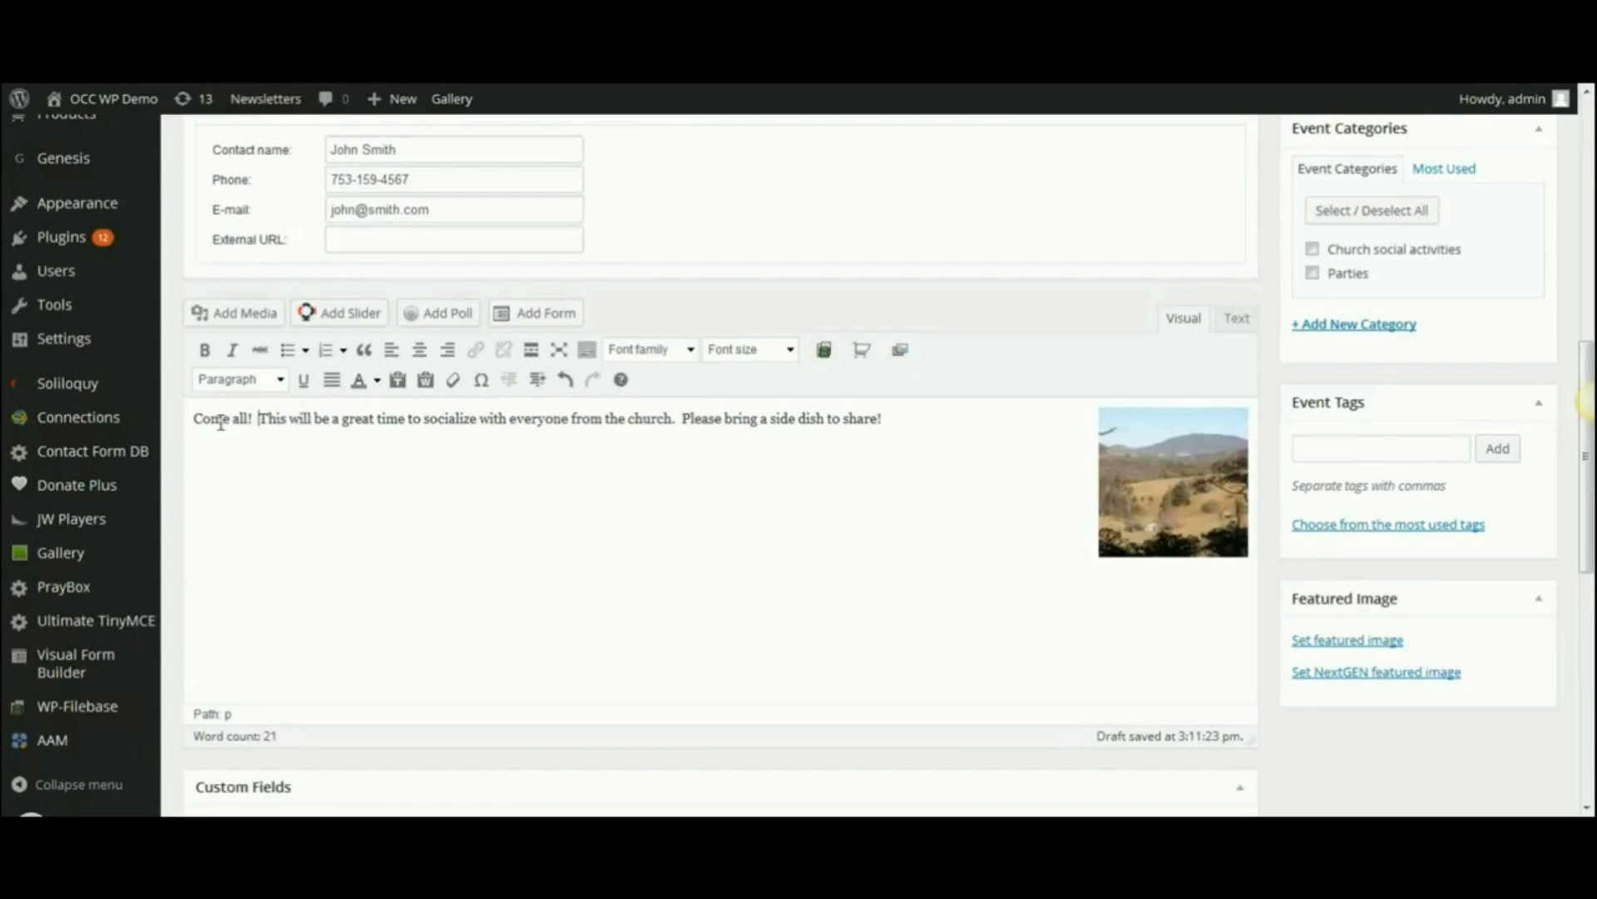
drag(193, 419, 256, 420)
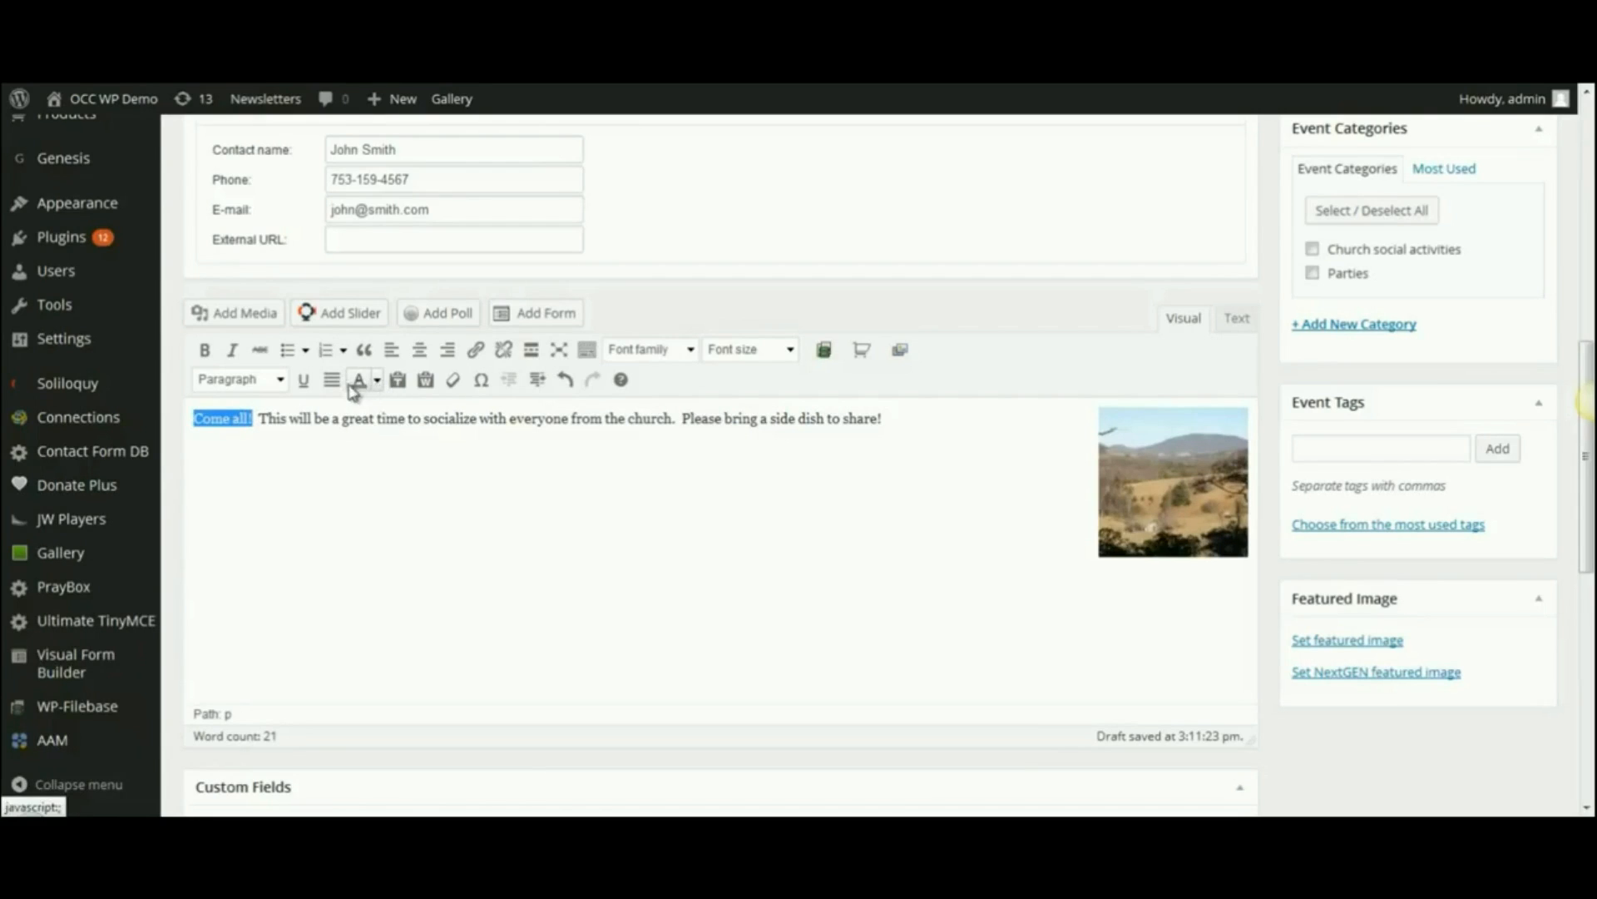
click(305, 385)
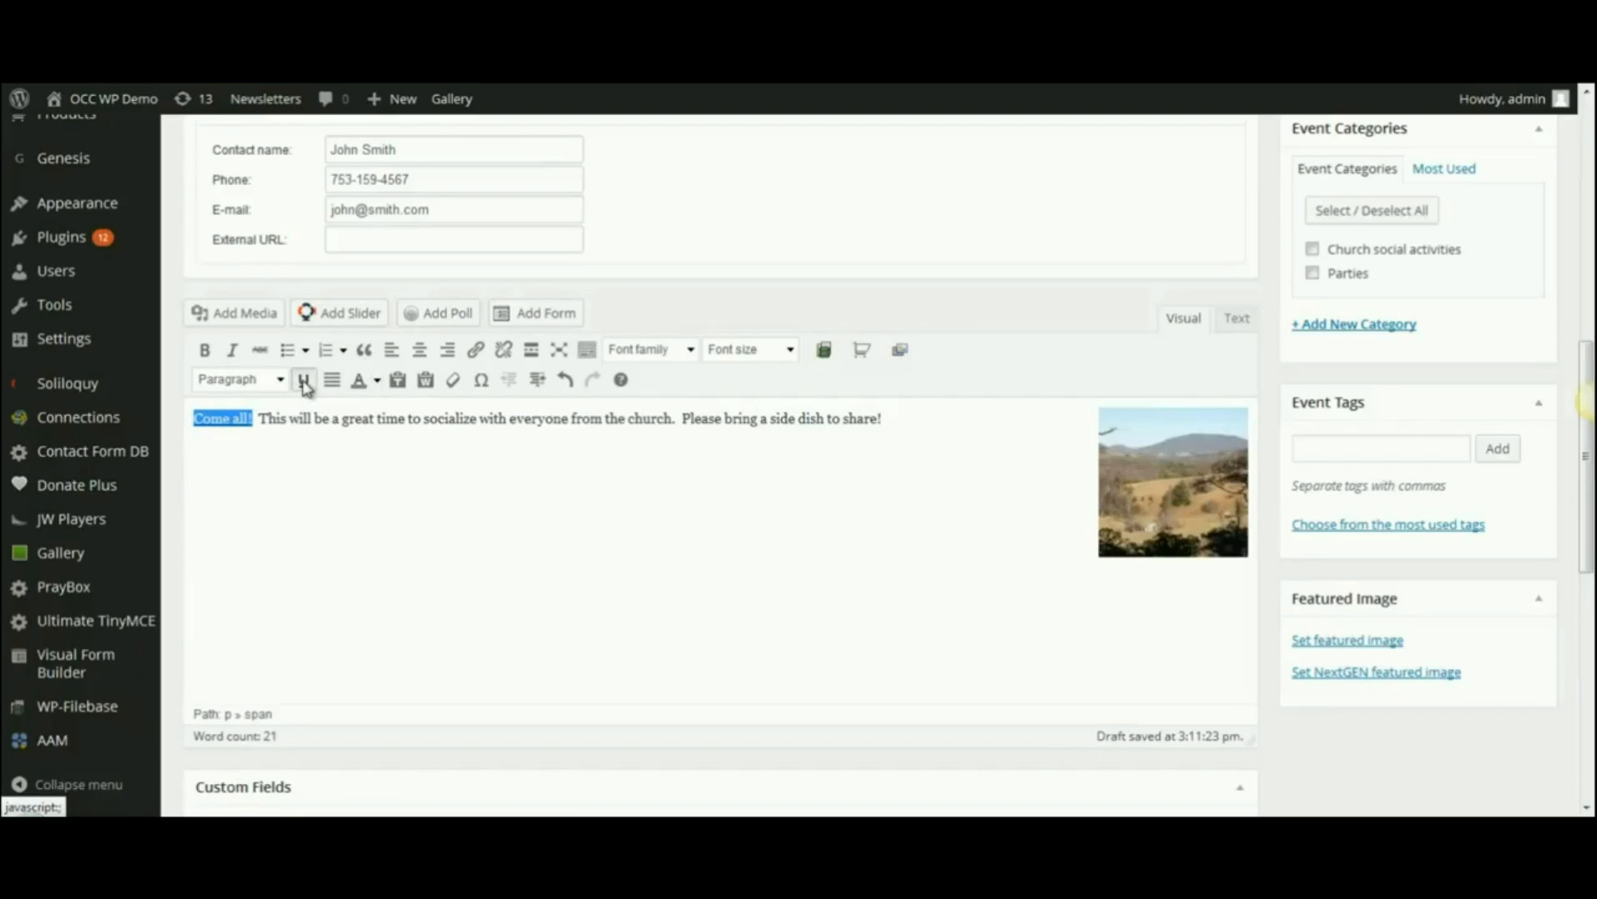
click(295, 524)
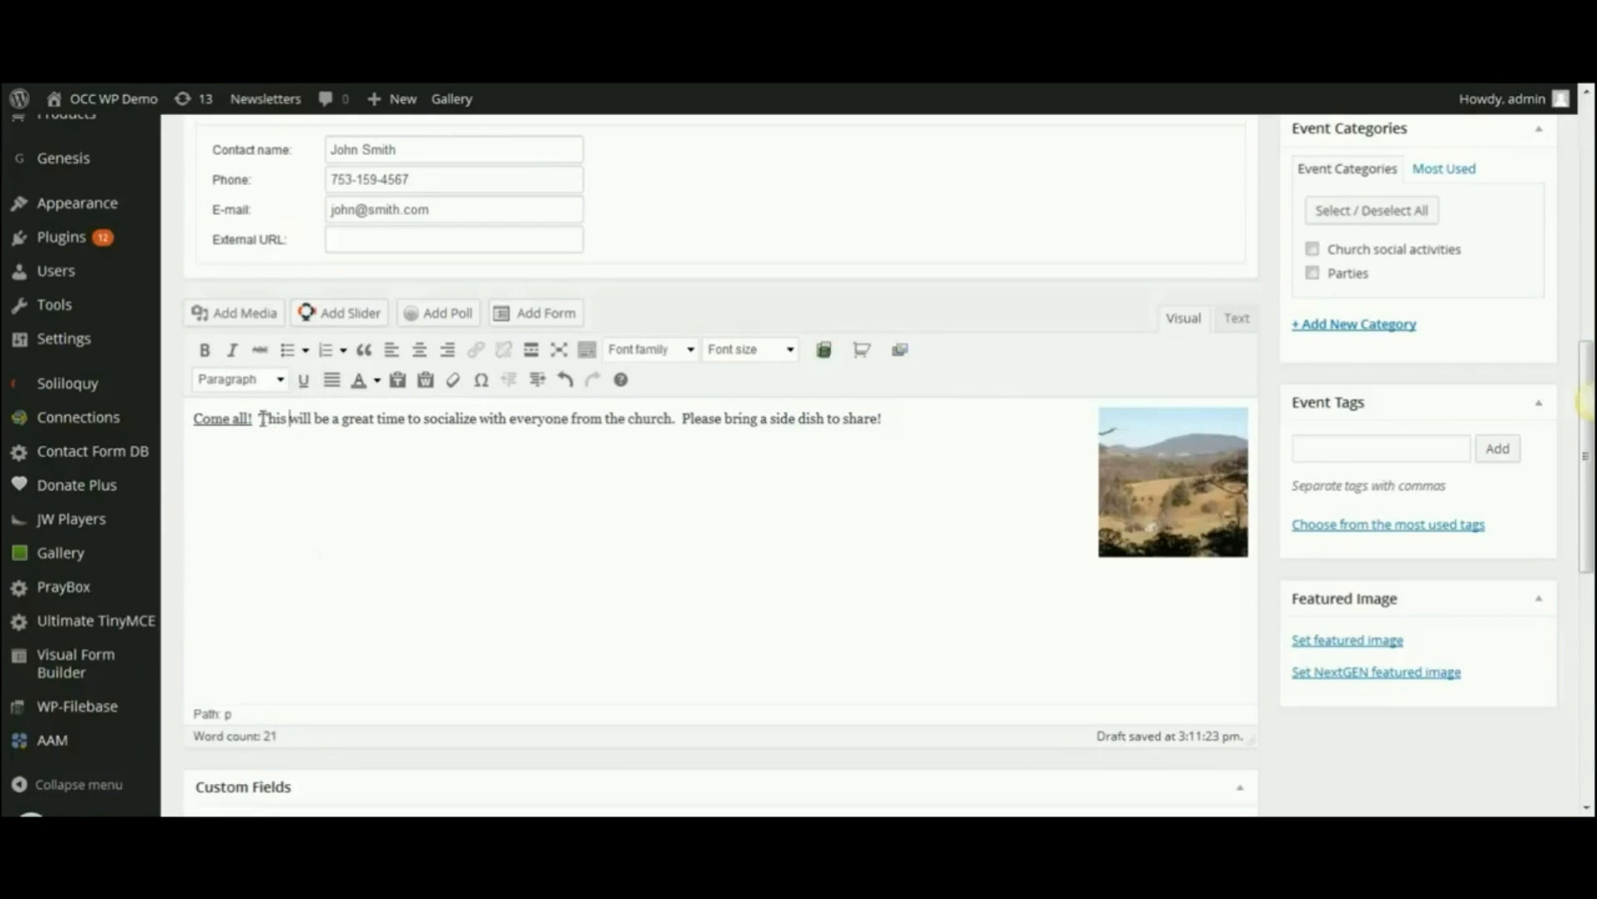
- Make the sentence about socializing with everyone from the church blue, without bold or italic
drag(258, 420, 676, 420)
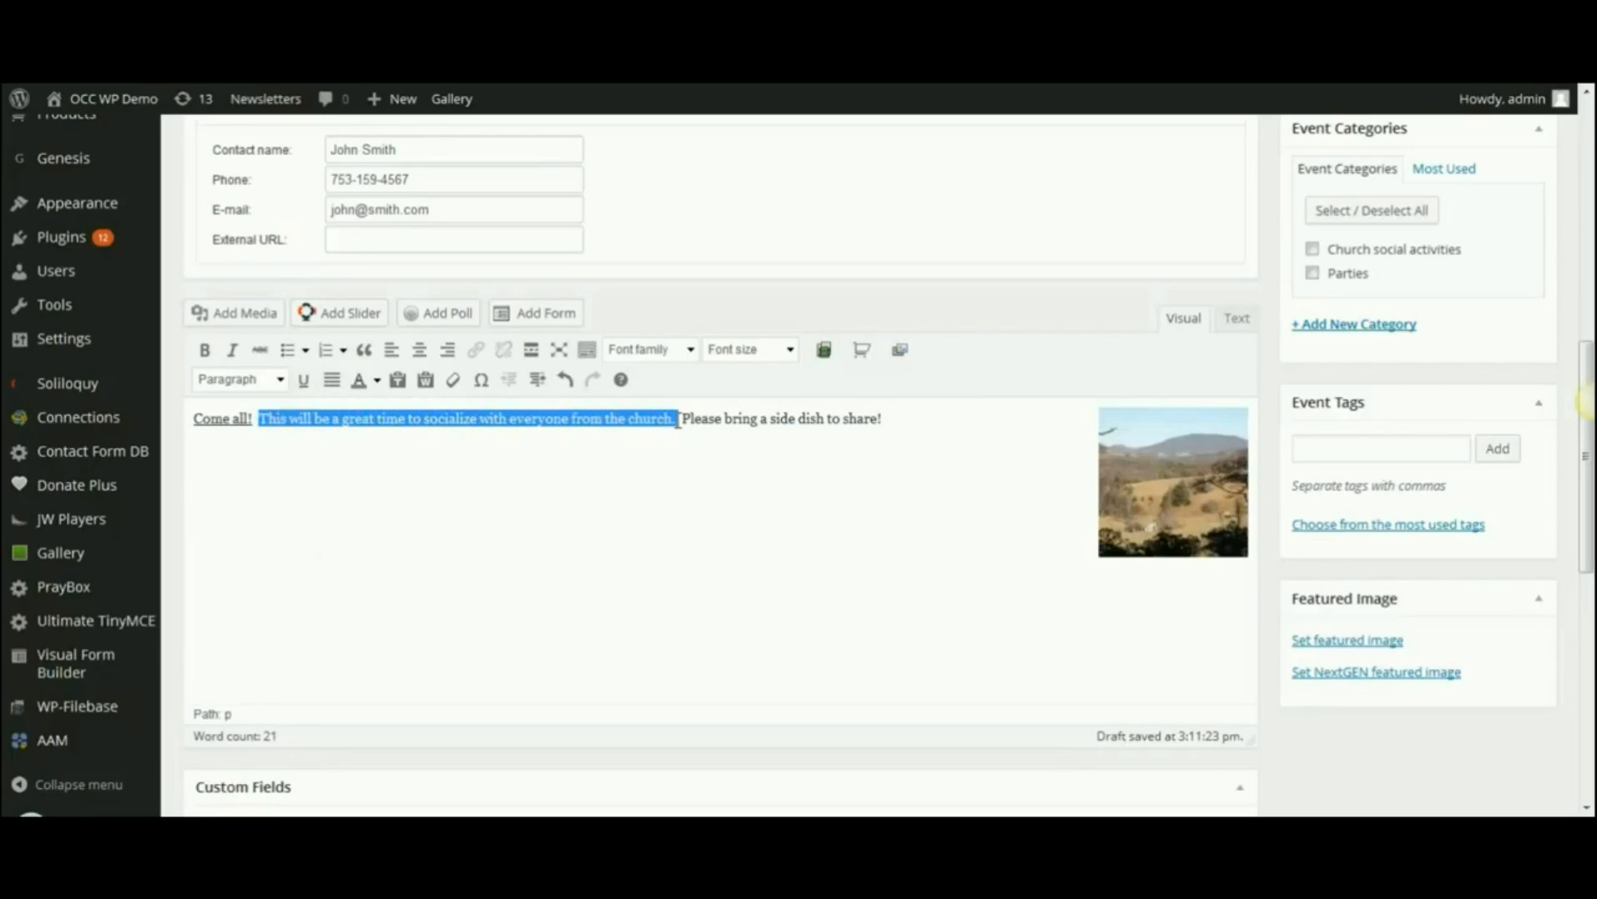
click(205, 351)
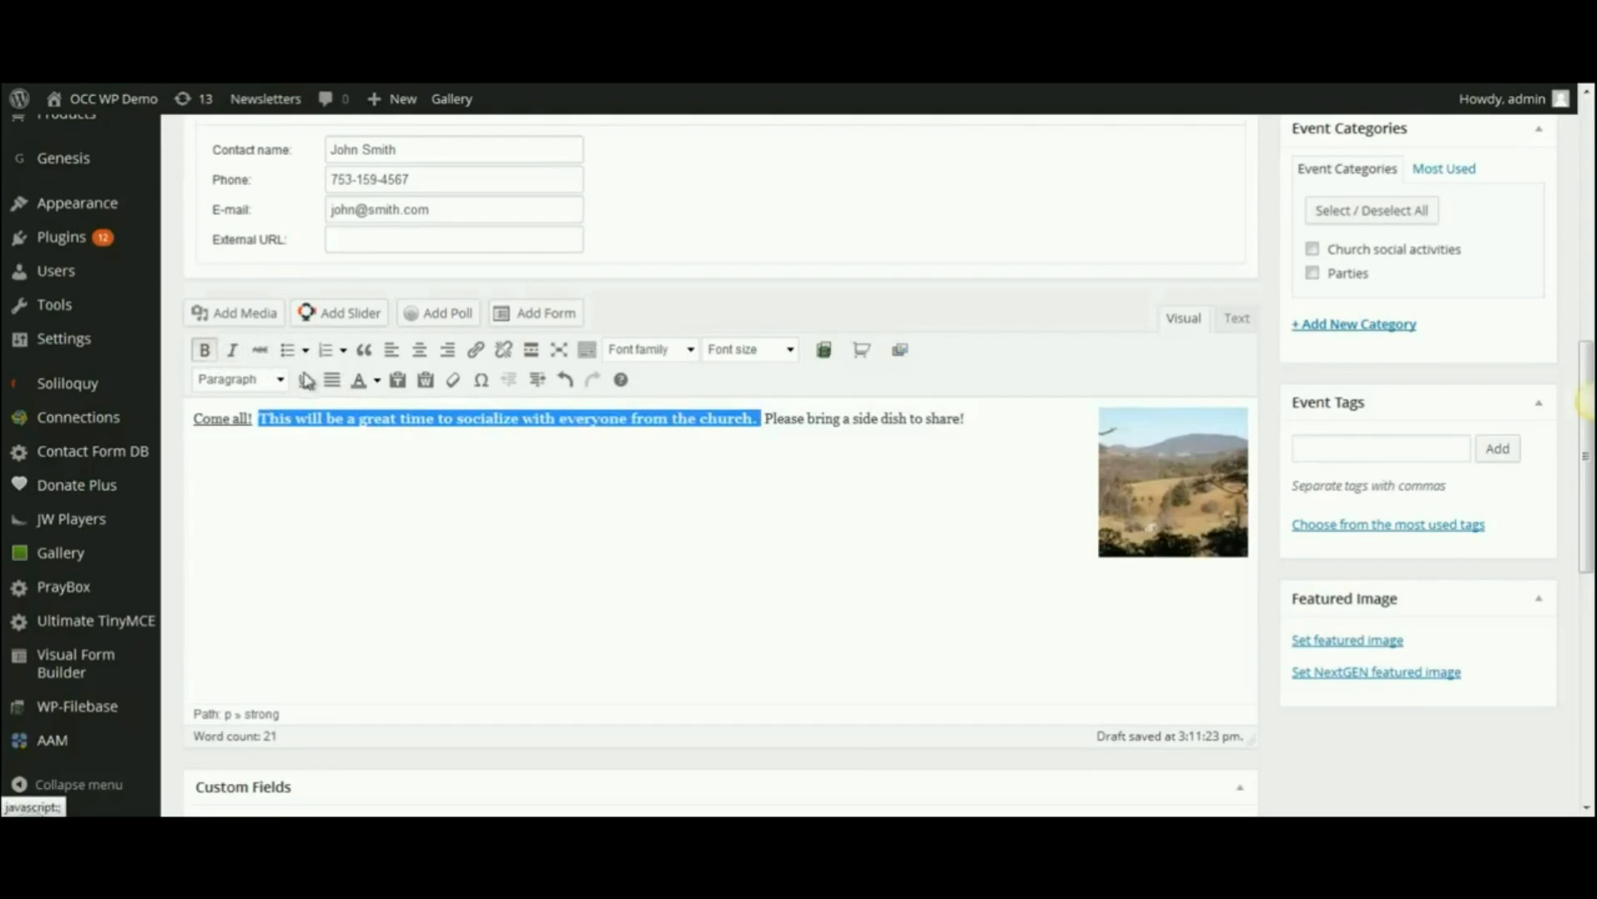
click(233, 353)
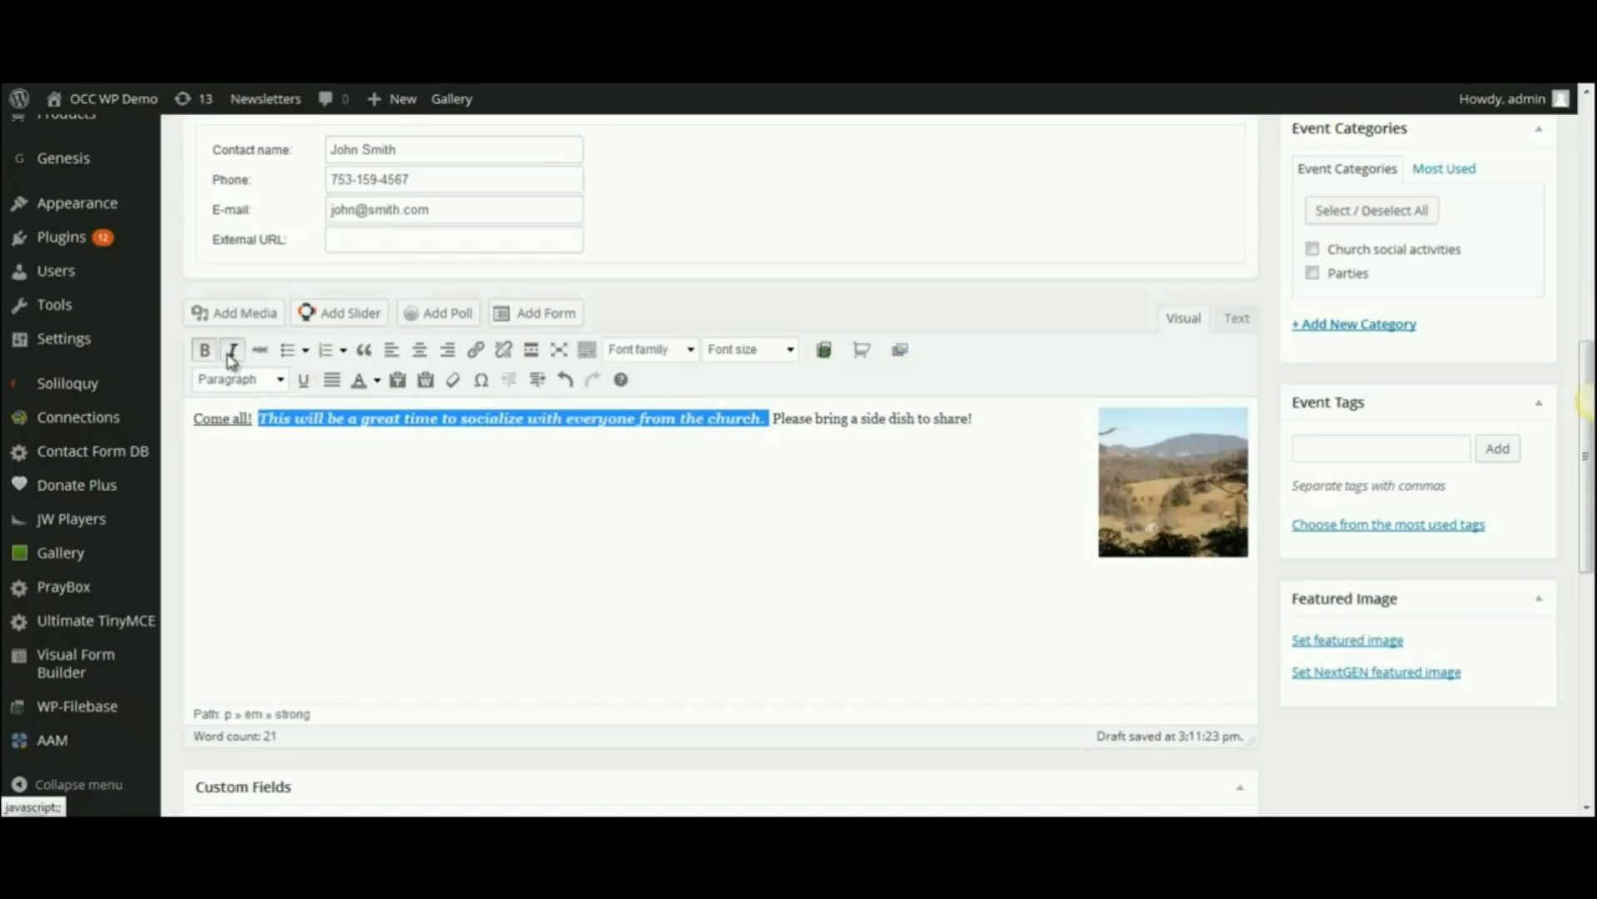
click(232, 351)
click(204, 350)
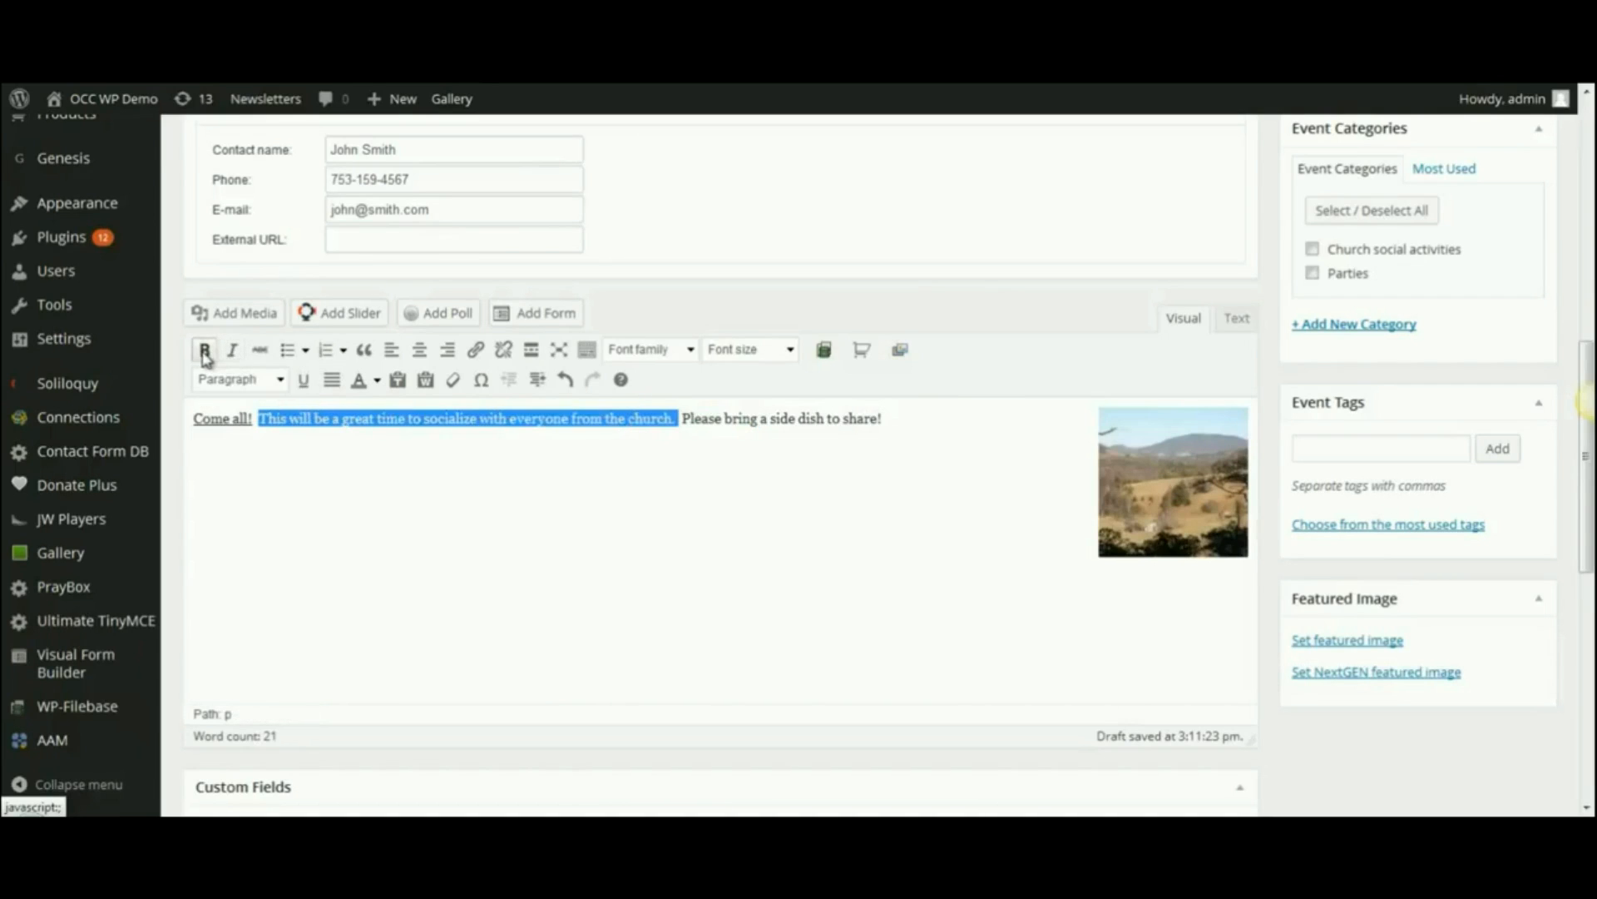
click(377, 381)
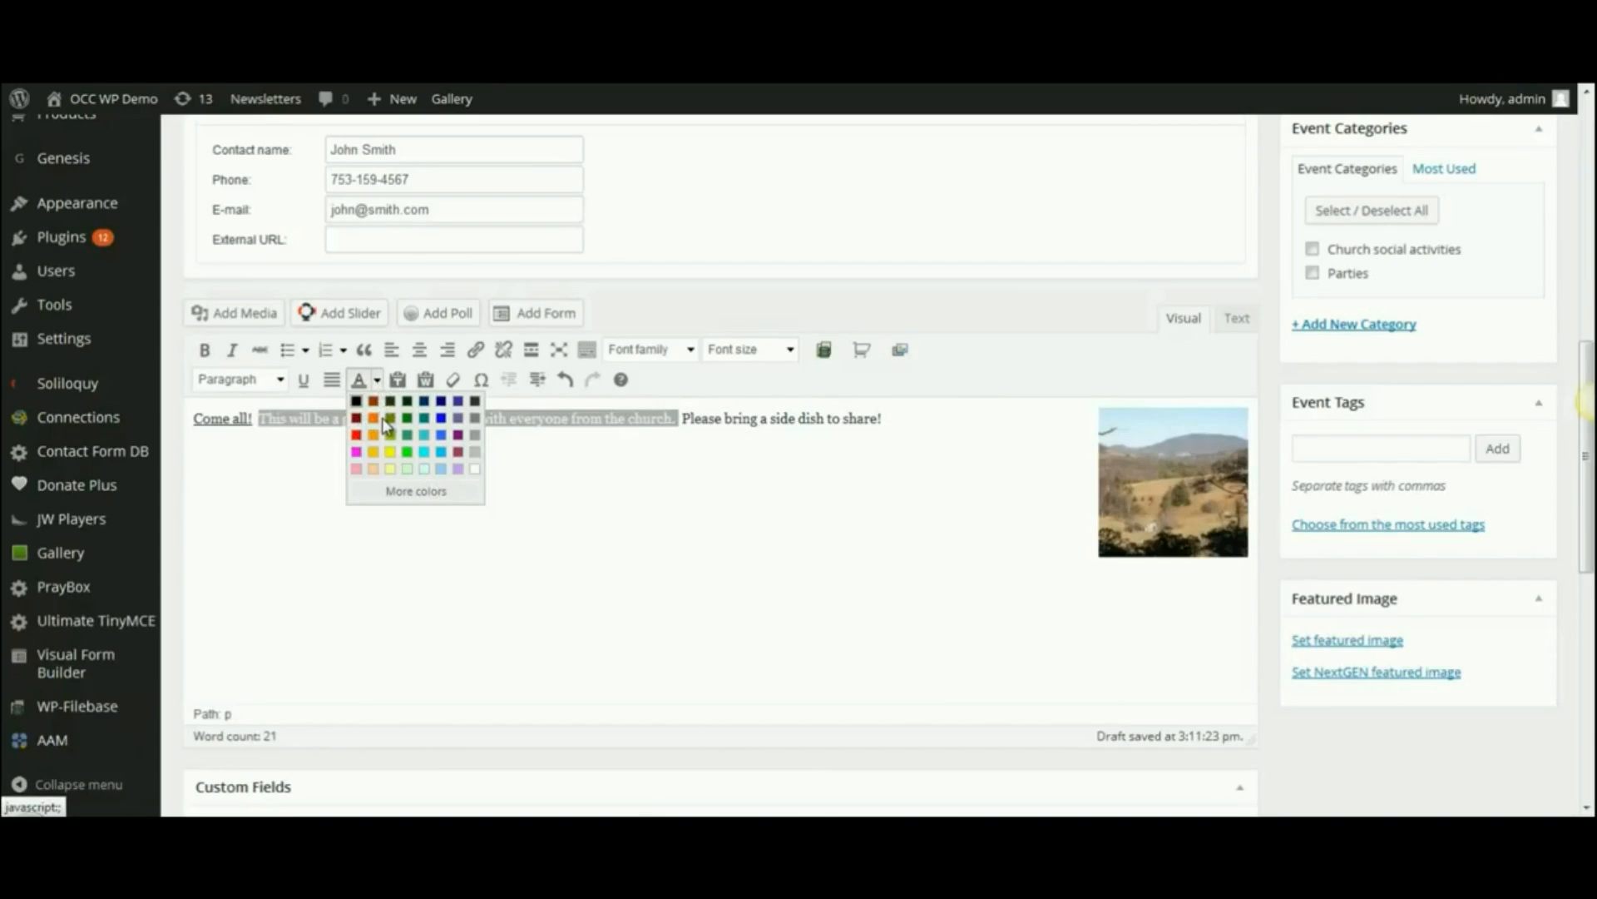
click(439, 416)
click(420, 454)
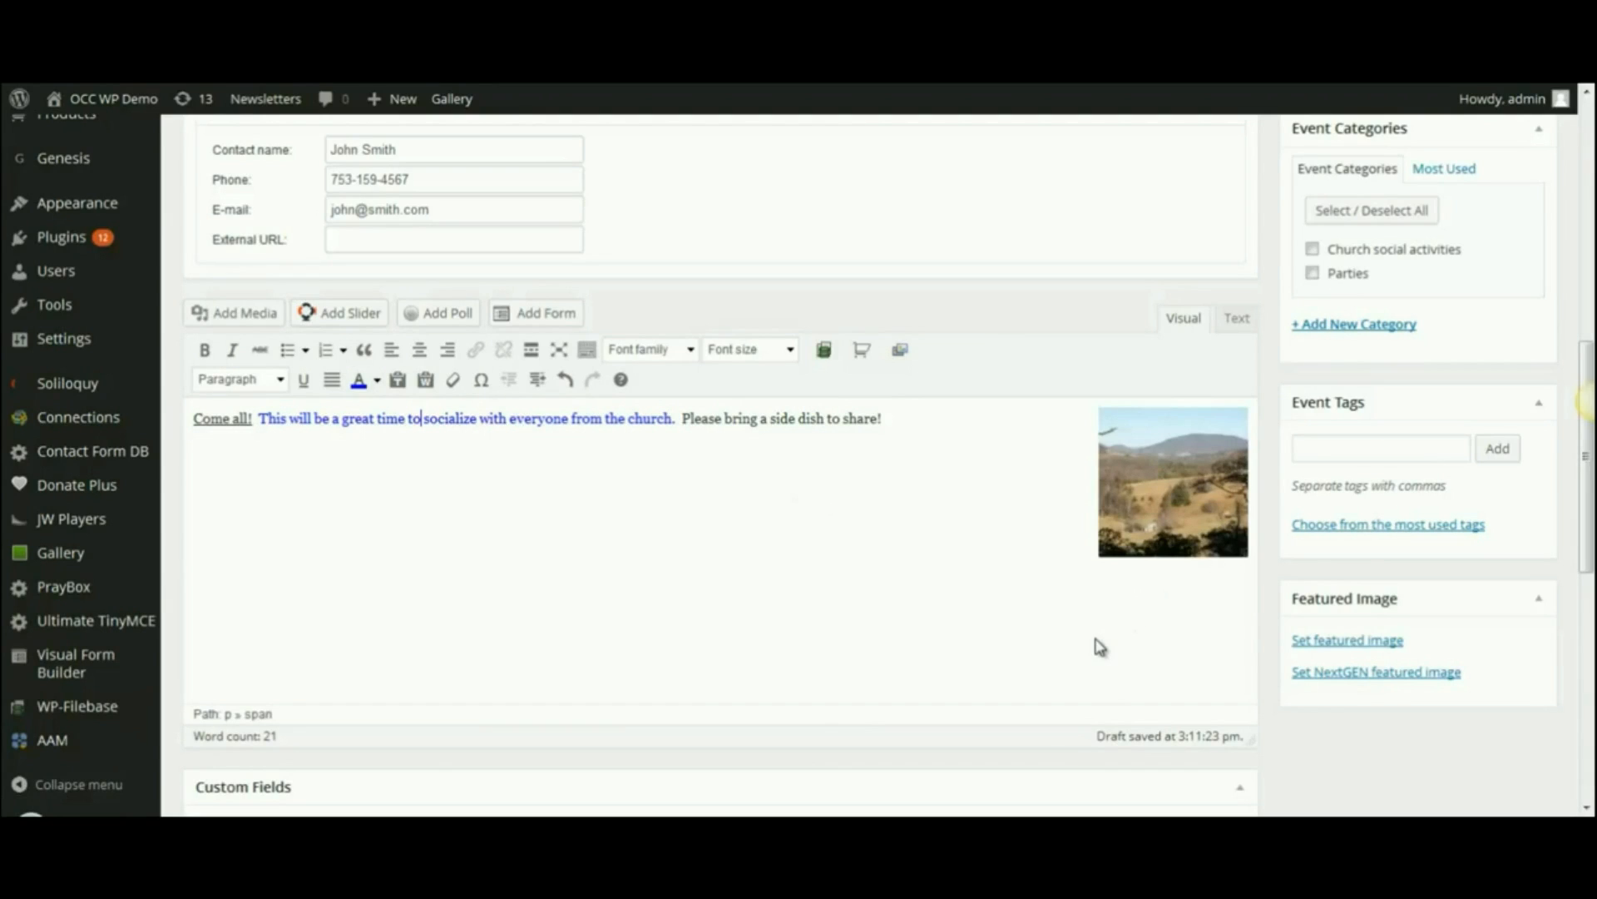
drag(1589, 530, 1586, 452)
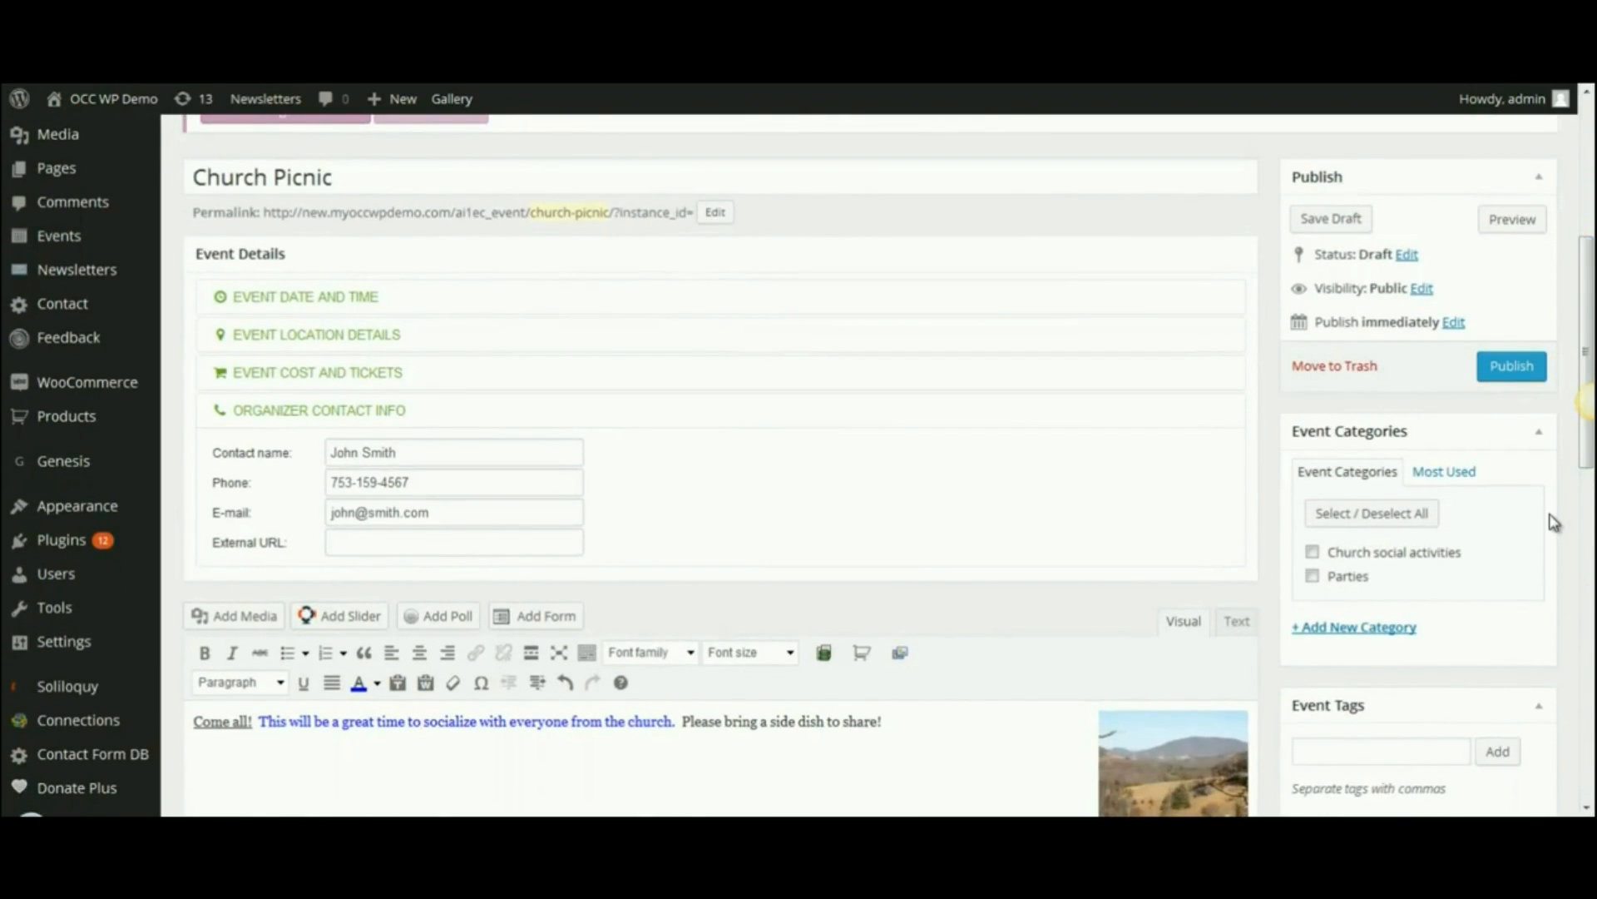
- Tick the Church social activities checkbox in the Event Categories box
drag(1588, 429, 1588, 467)
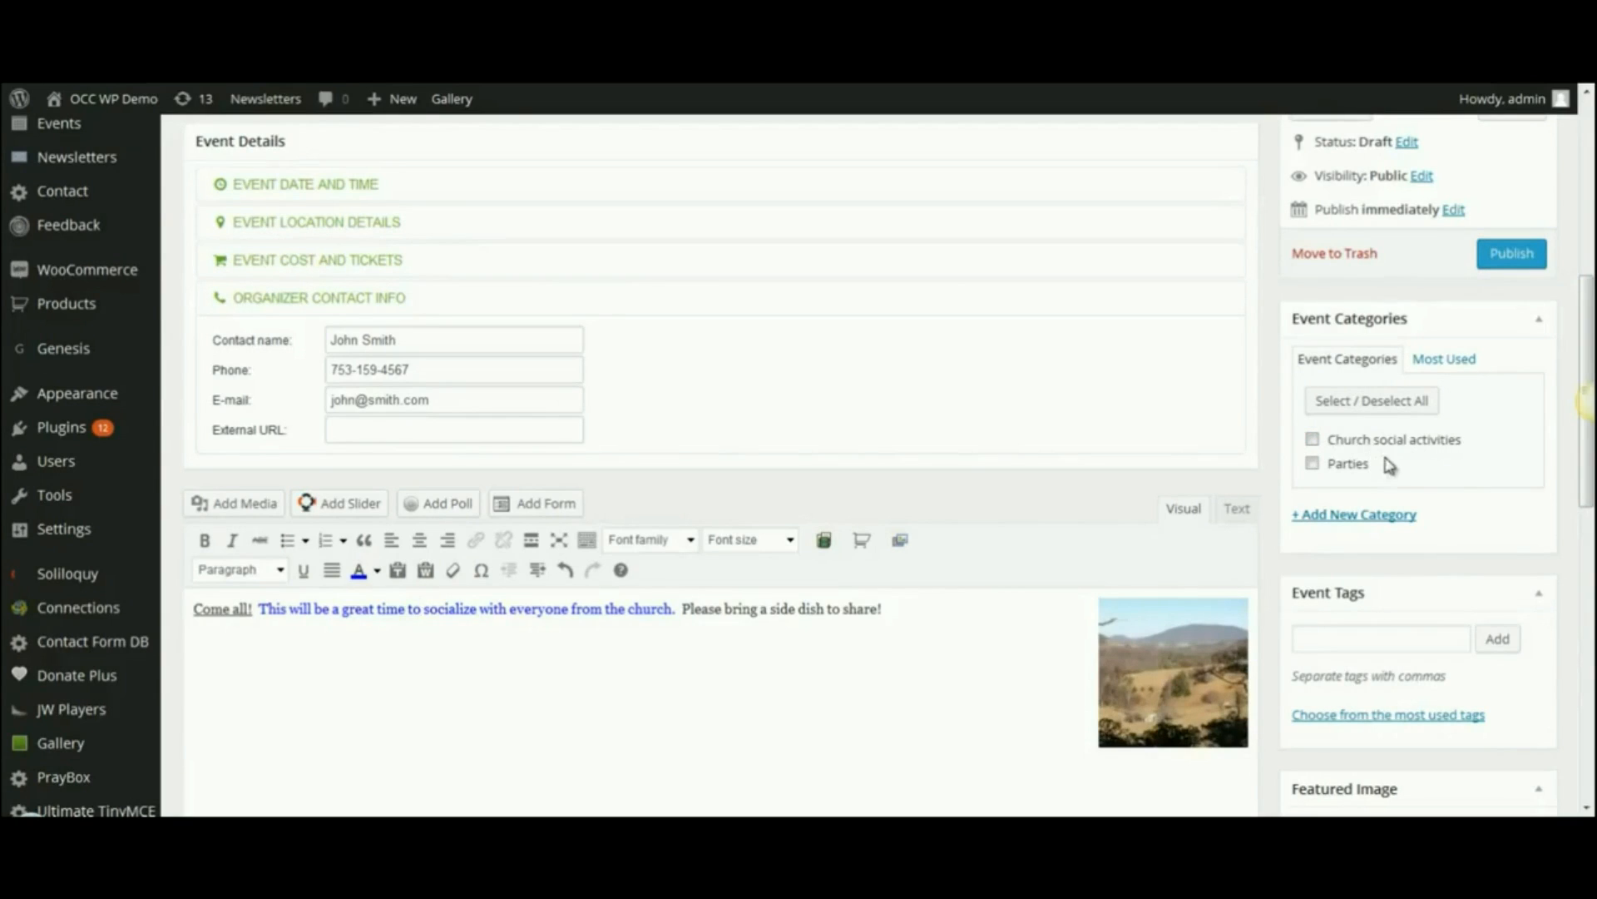
click(1342, 516)
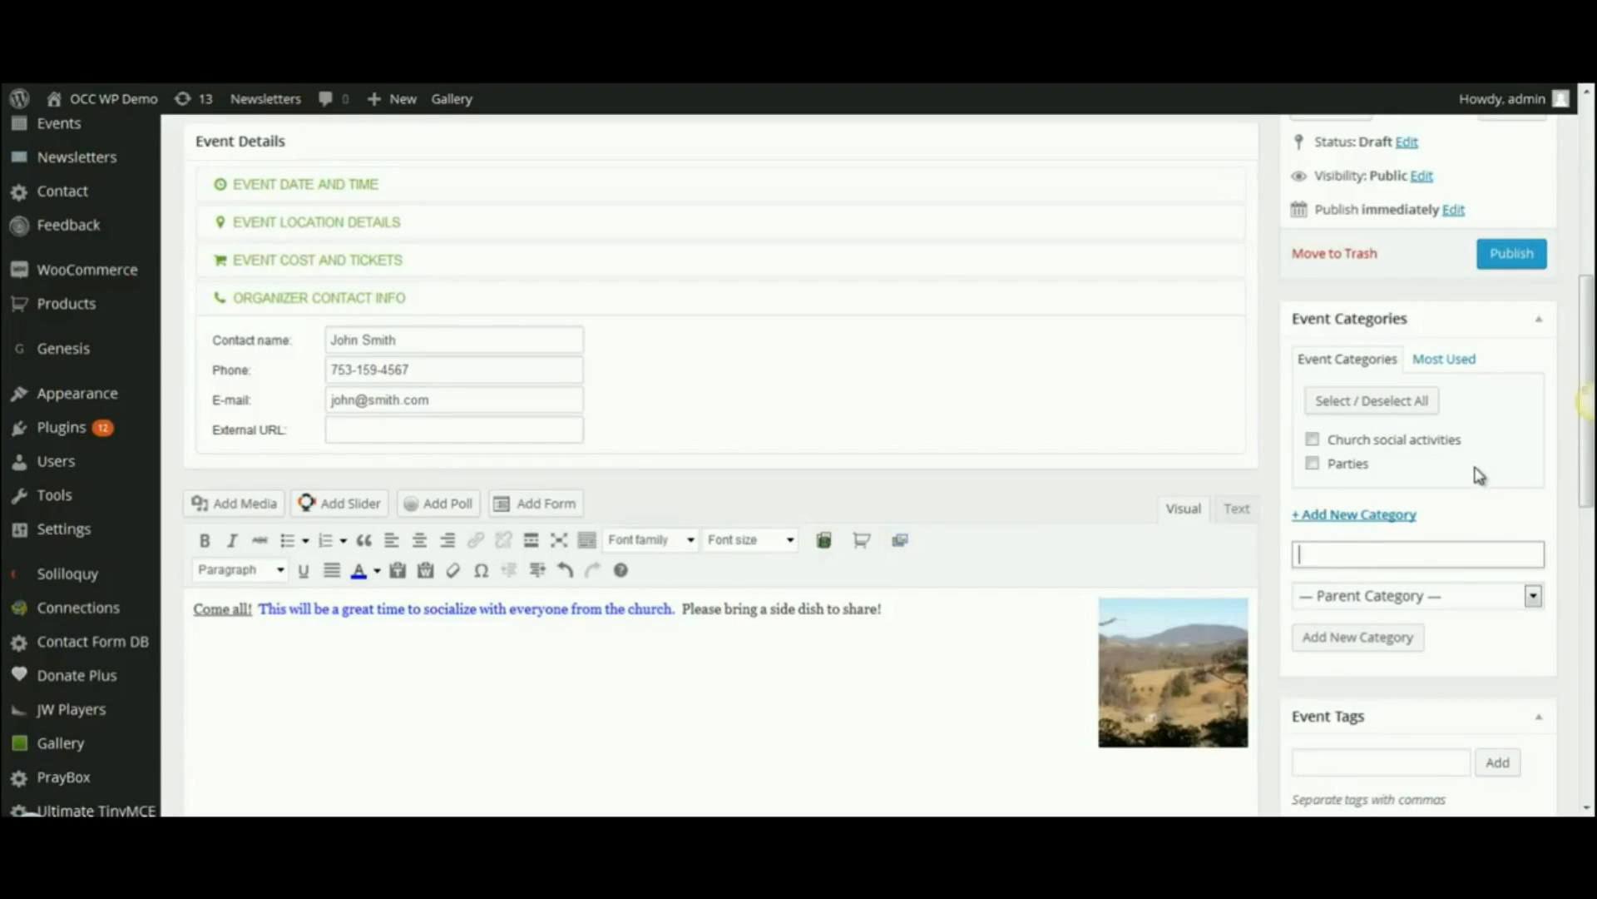
click(1314, 442)
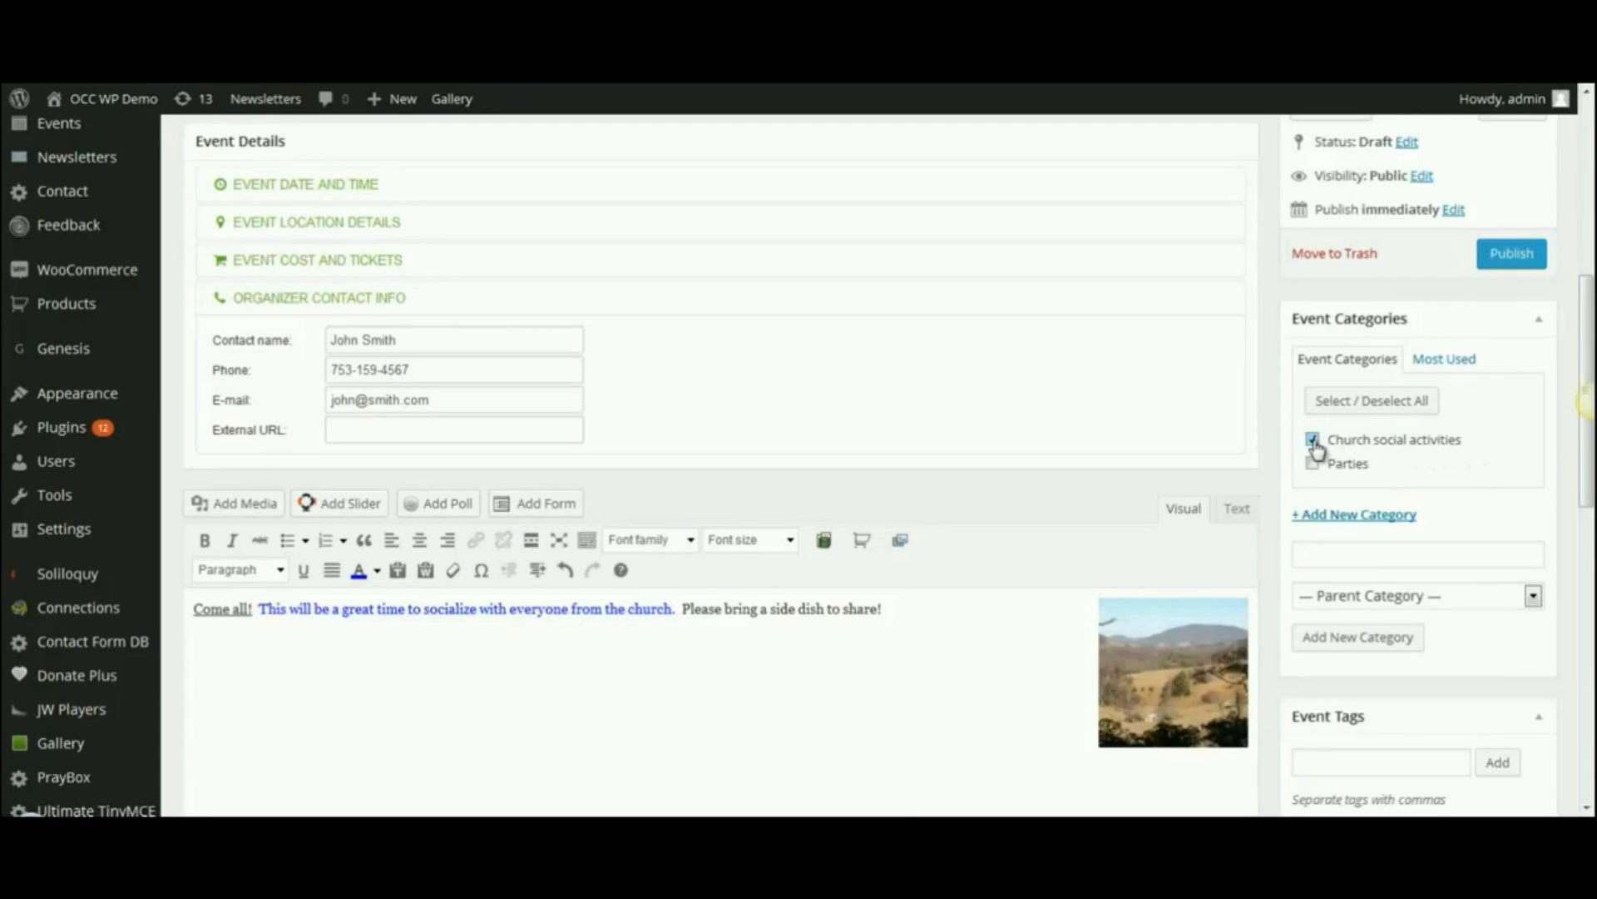
drag(1590, 312, 1590, 193)
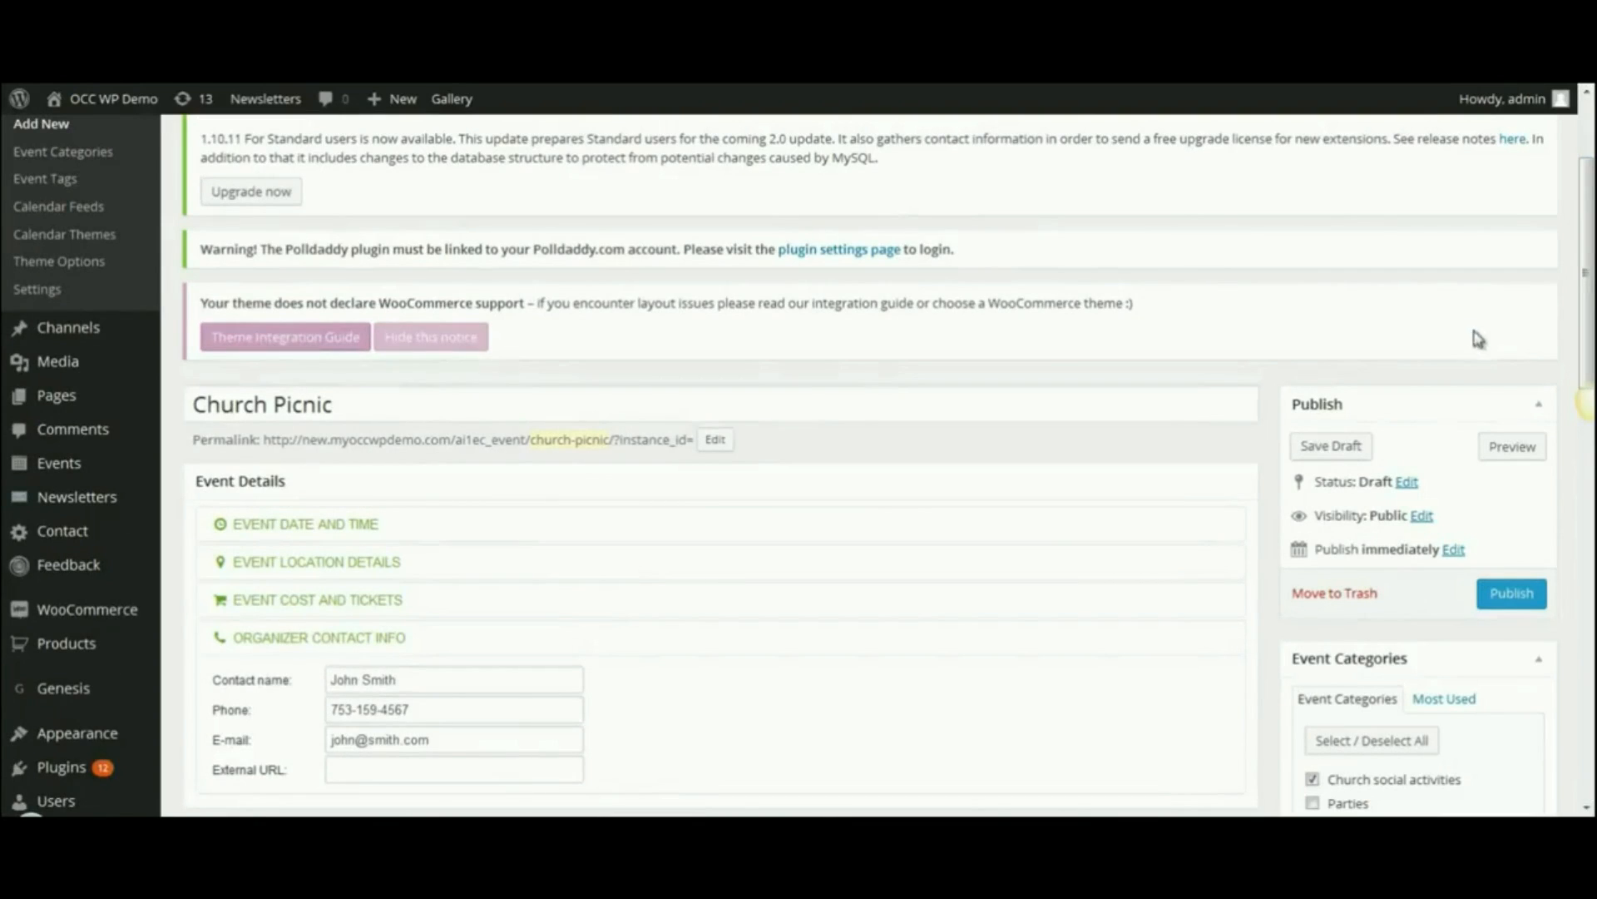
- Preview the Church Picnic event page on the site and scroll through its details
click(1506, 450)
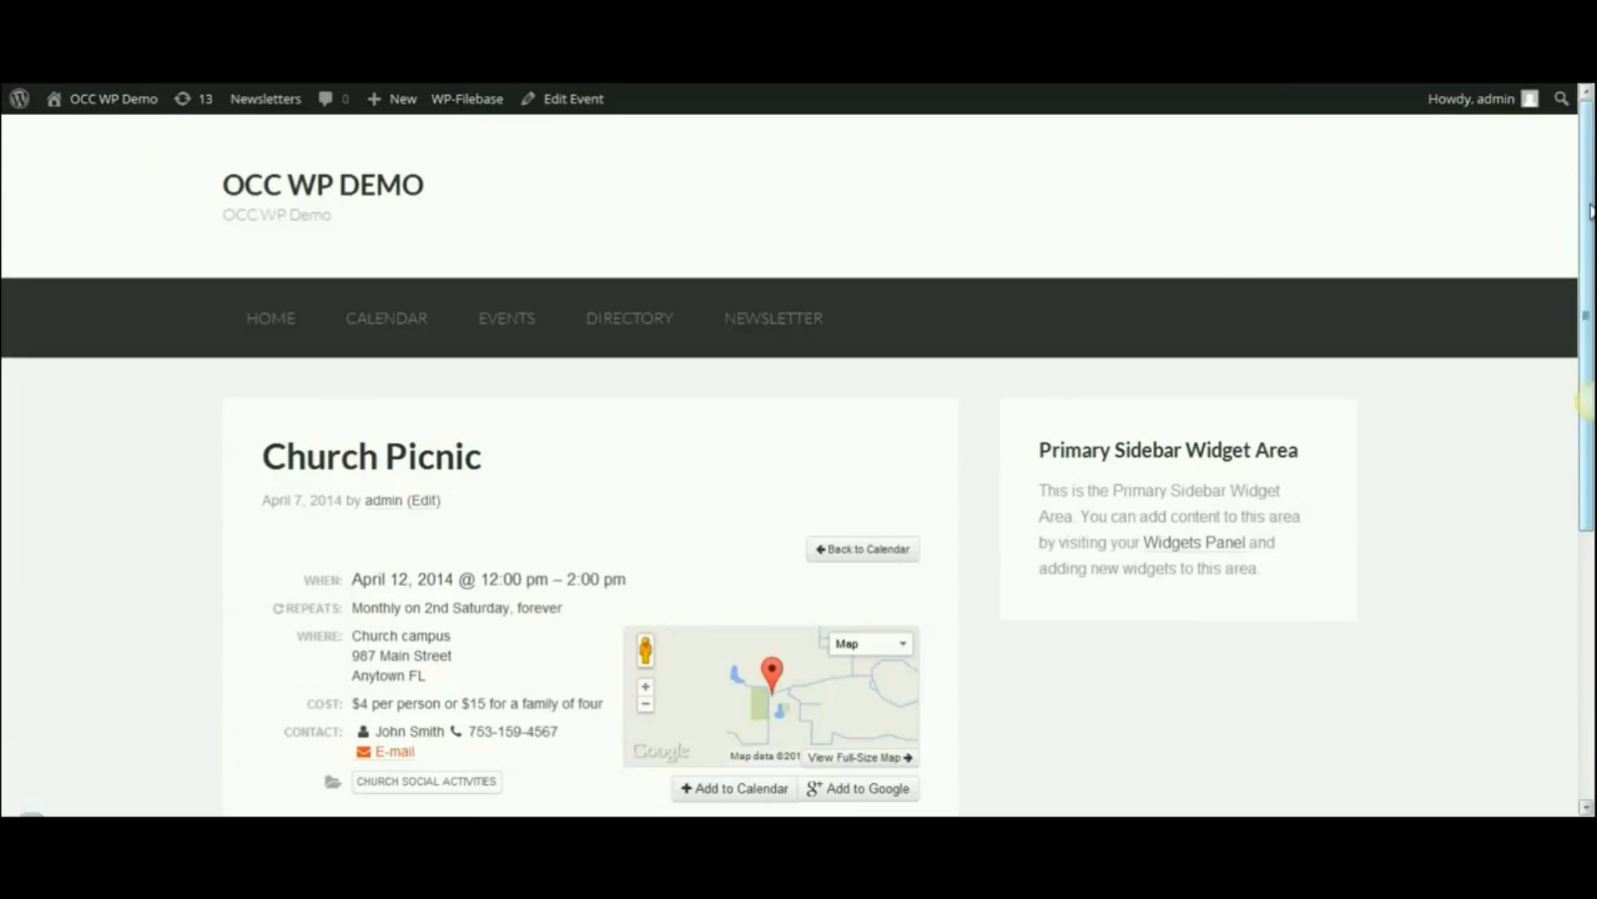
drag(1589, 210, 1588, 370)
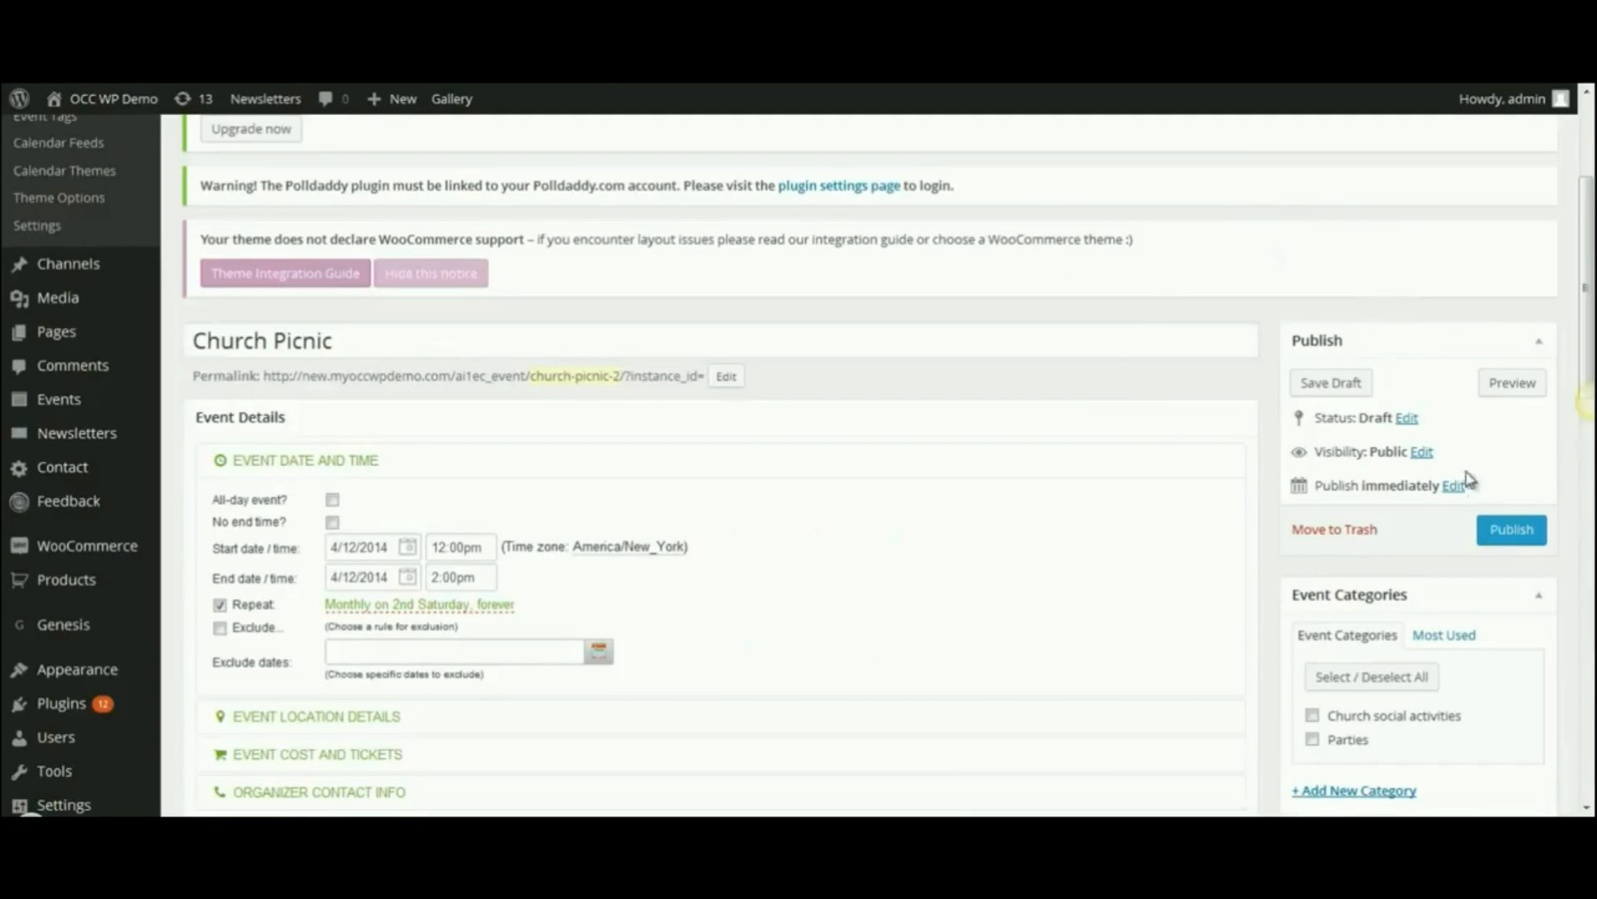
- Publish the Church Picnic event from the Publish box
click(1512, 534)
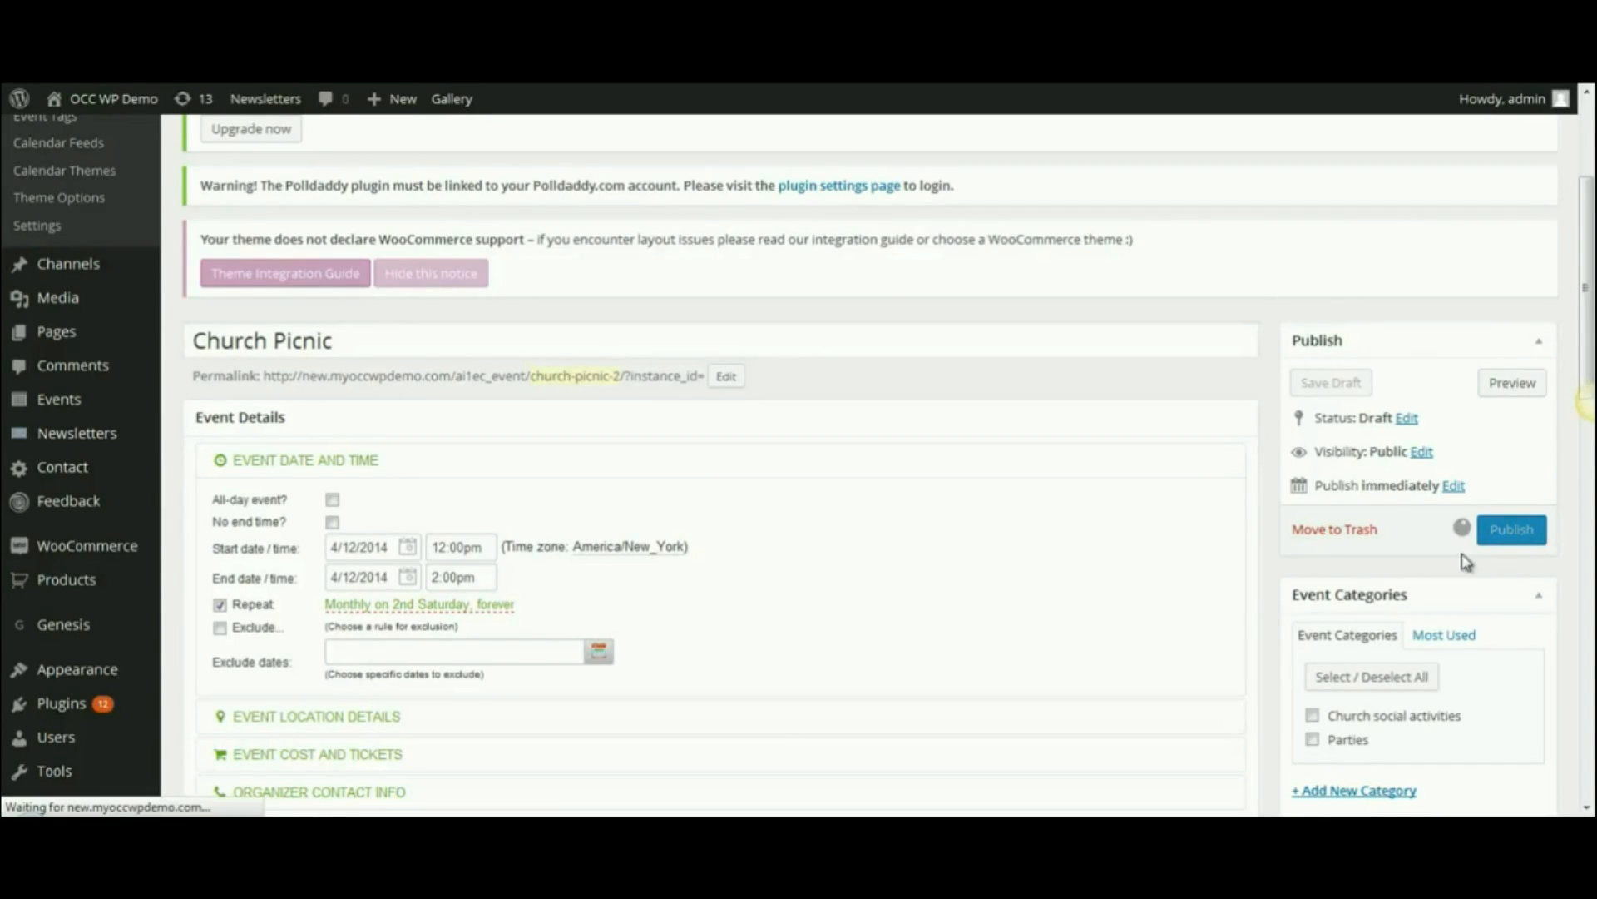